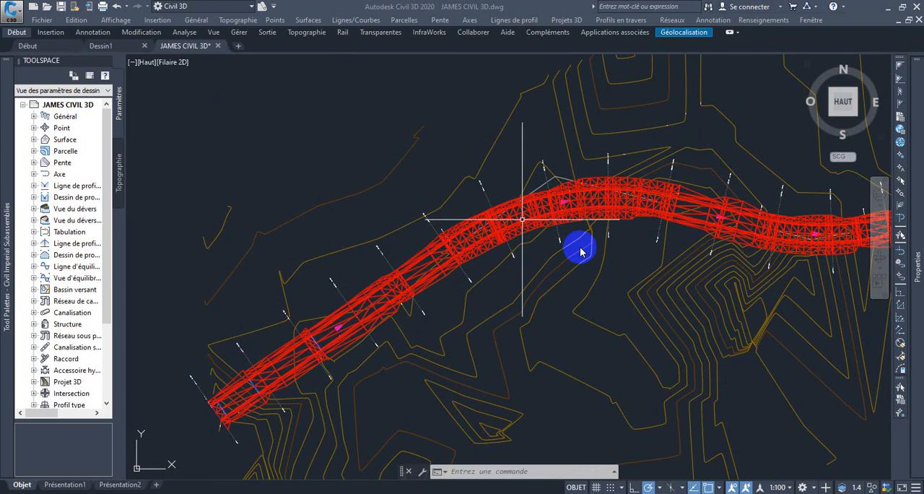
Examine the road corridor and the sample lines crossing it in the plan view
scroll(577, 227, "down", 4)
scroll(520, 220, "up", 4)
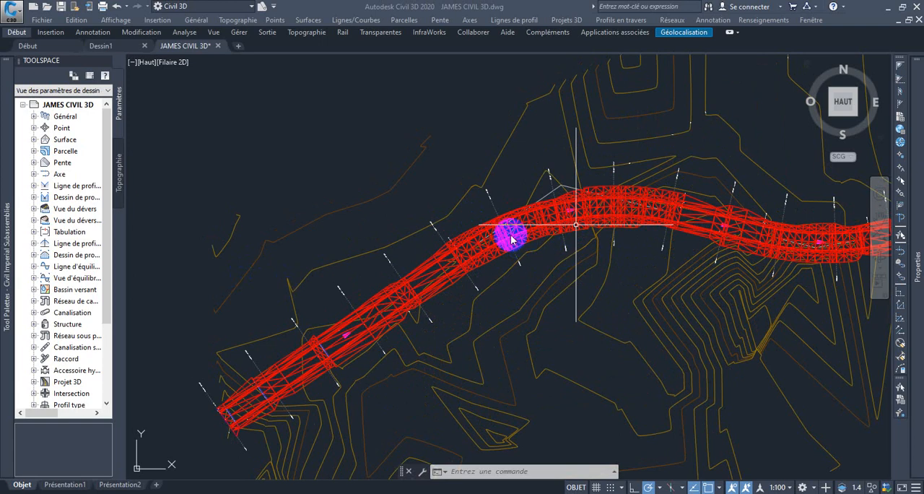
scroll(508, 235, "down", 2)
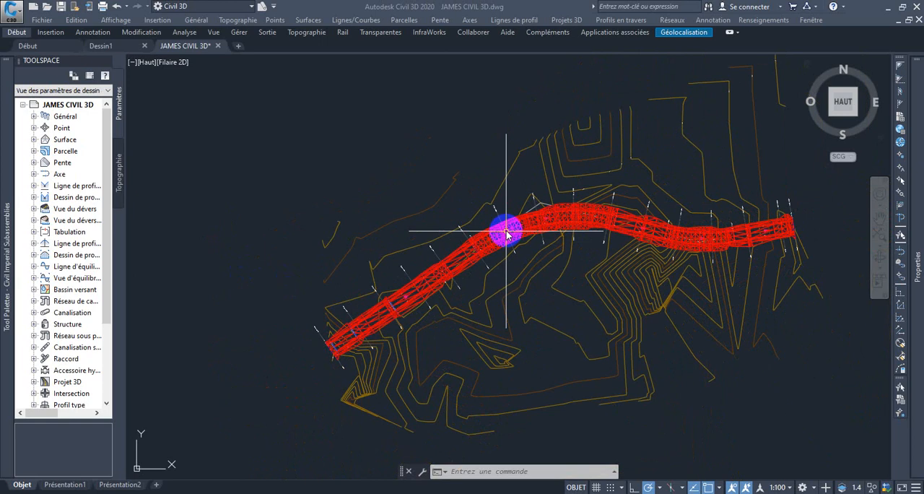
scroll(572, 239, "up", 2)
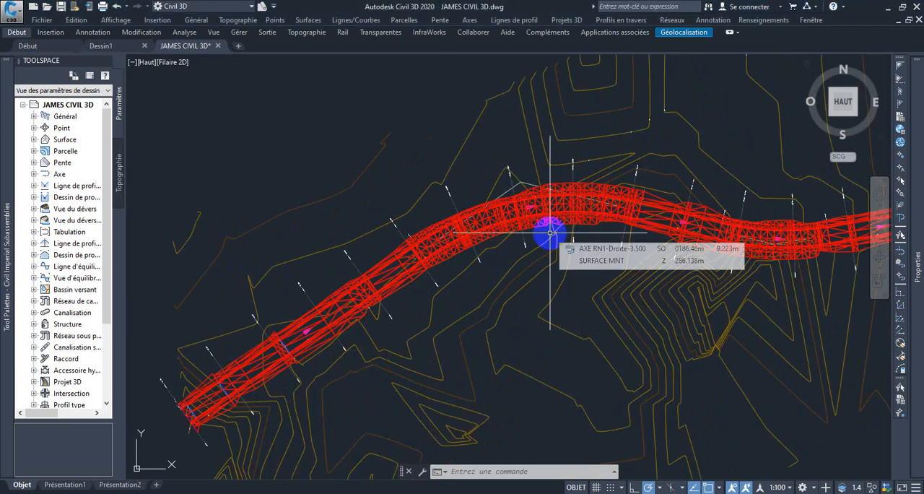
scroll(511, 223, "down", 3)
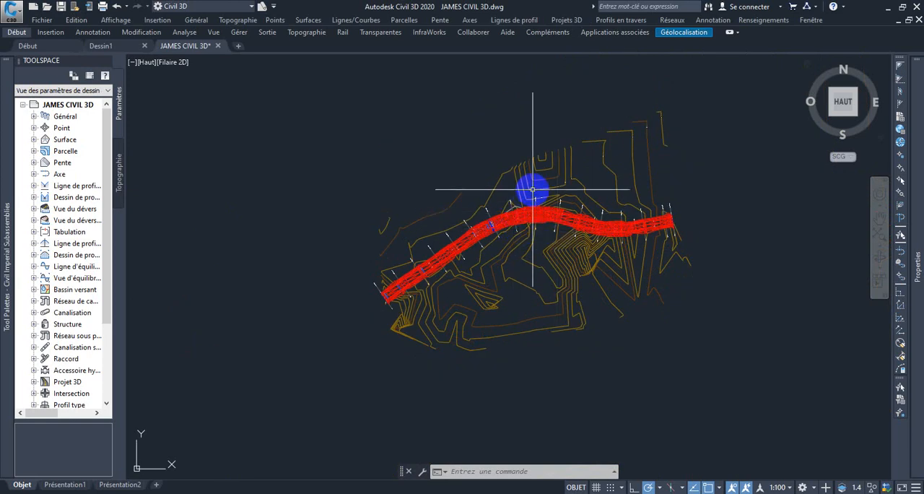
scroll(532, 186, "up", 2)
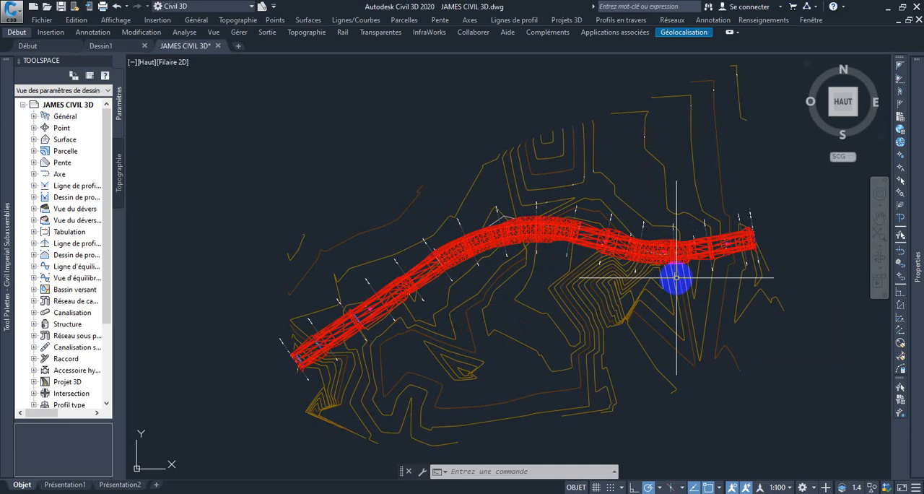
scroll(592, 231, "down", 2)
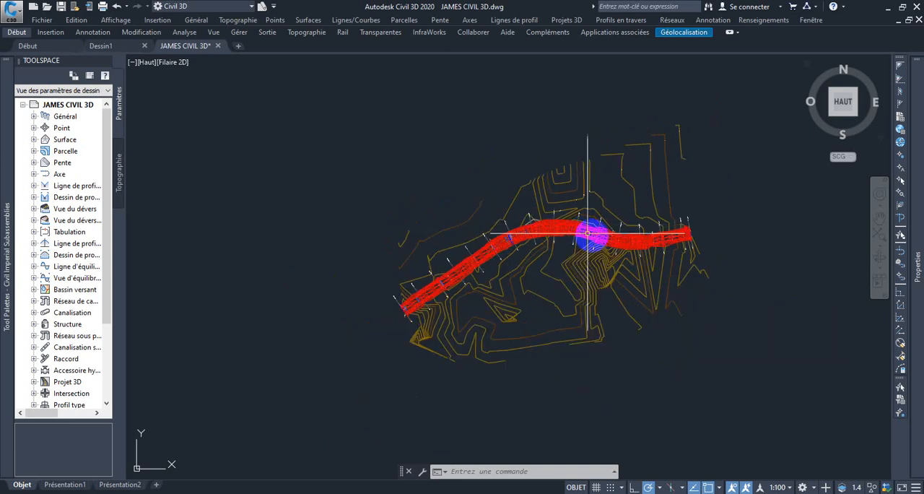
scroll(592, 235, "up", 4)
scroll(596, 237, "down", 2)
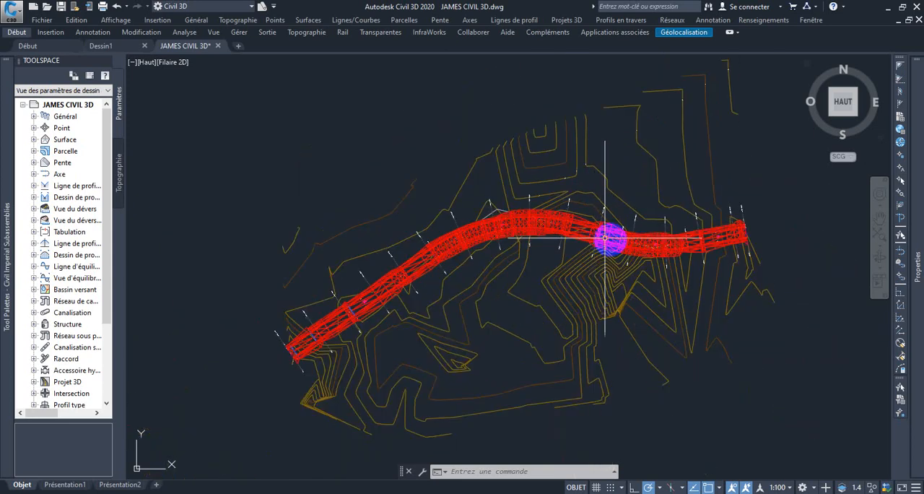
scroll(555, 239, "down", 1)
scroll(495, 221, "up", 3)
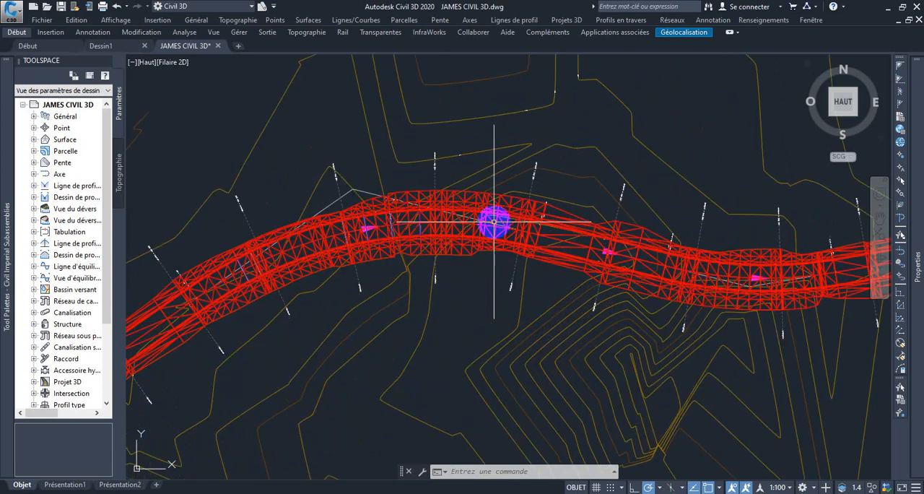
scroll(495, 221, "down", 2)
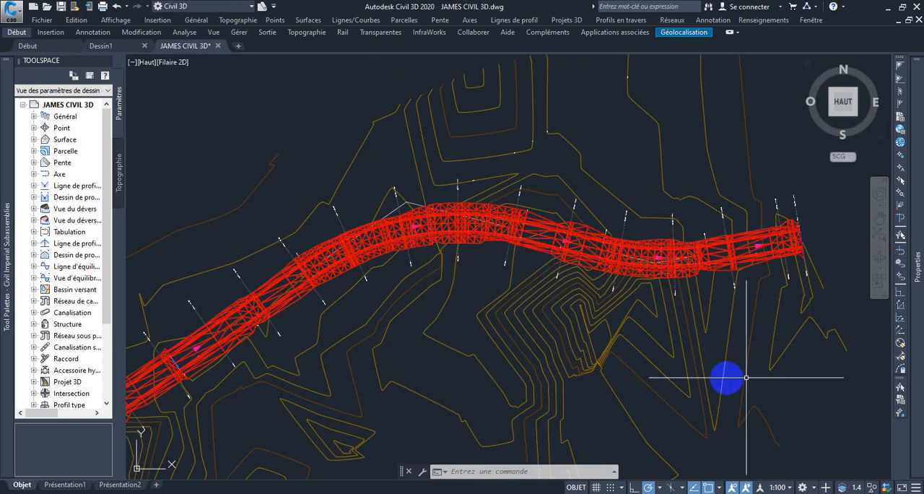
mouse_move(608, 294)
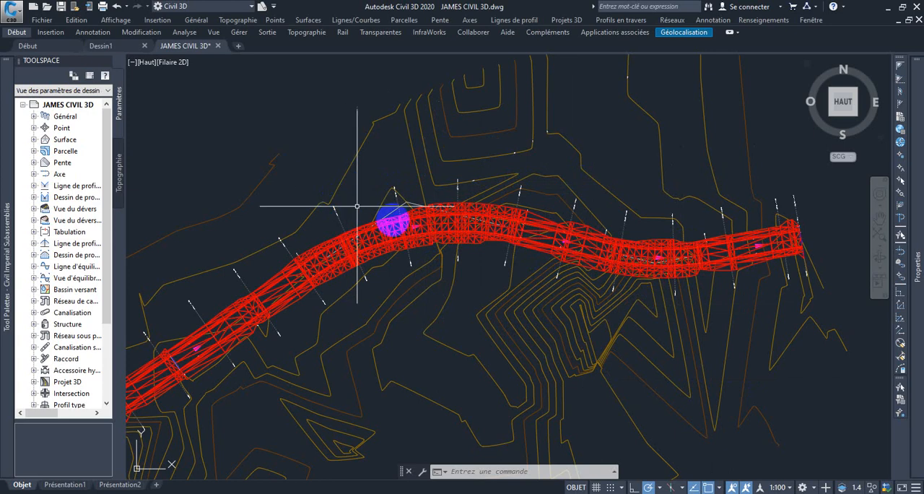
Open the section sources of the sample line group on AXE RN1 and apply the listed sampled sources
scroll(403, 213, "up", 3)
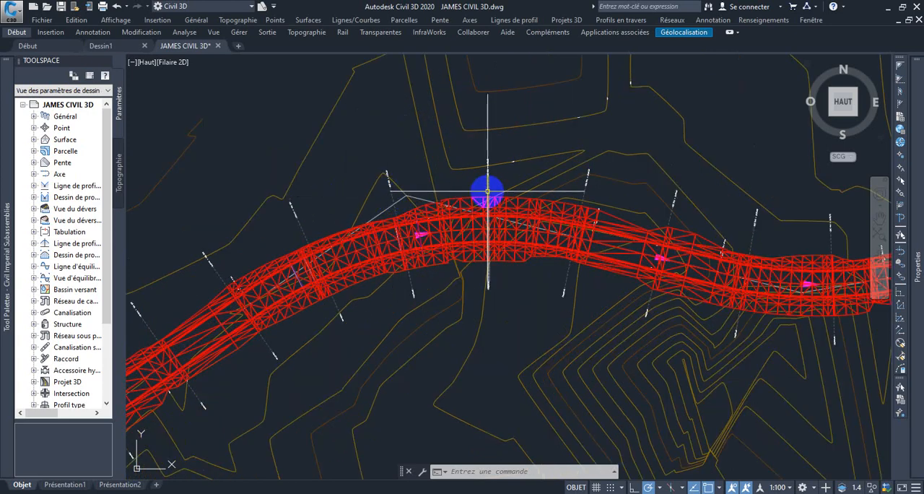
left_click(793, 31)
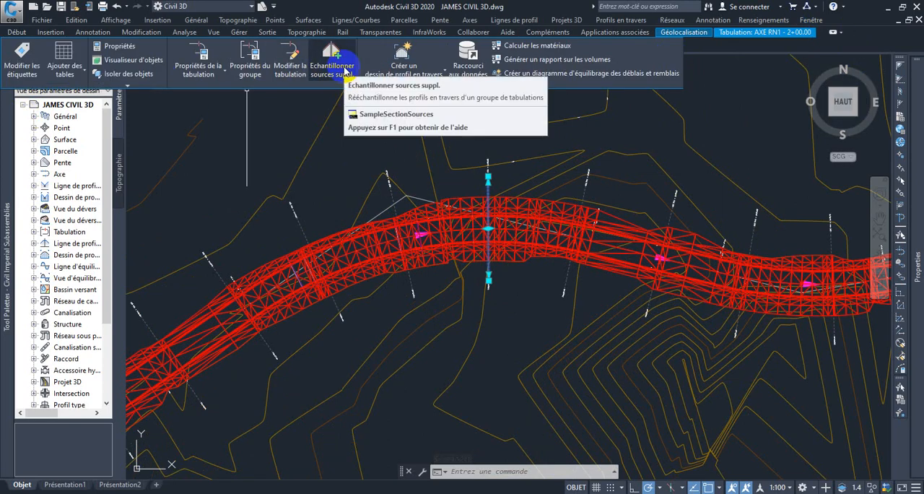
left_click(345, 70)
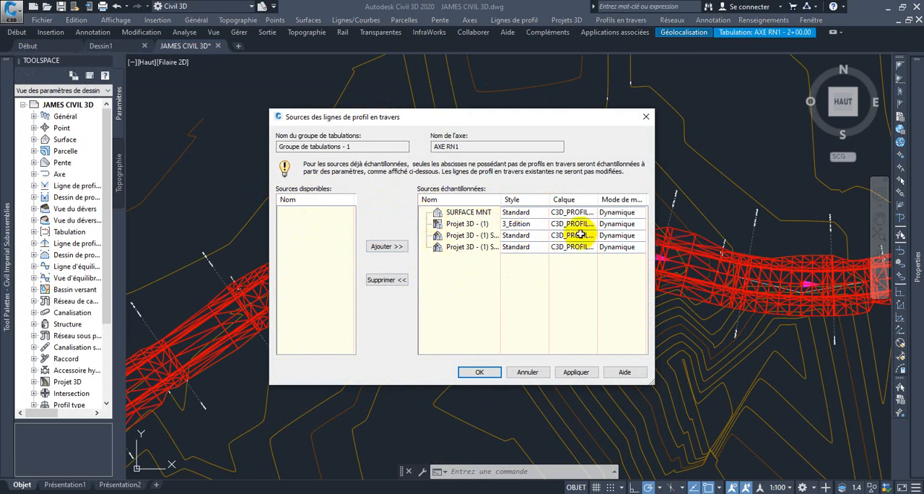
left_click(585, 374)
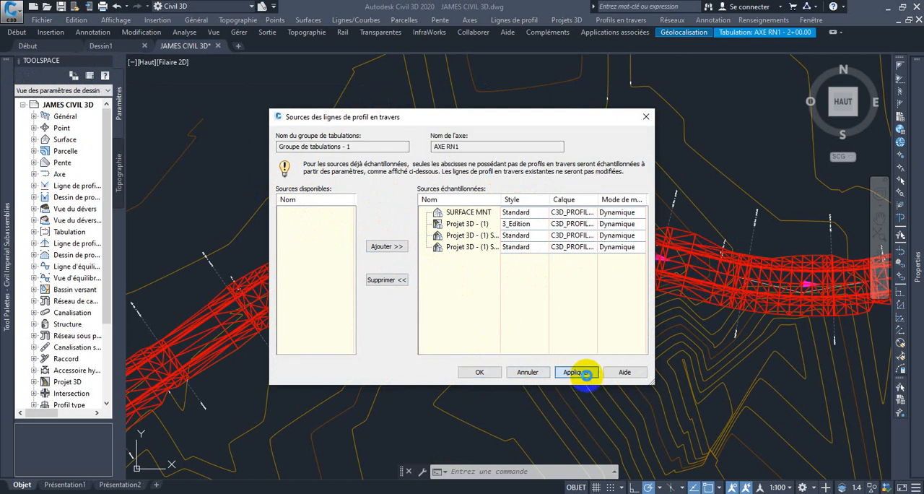
left_click(475, 371)
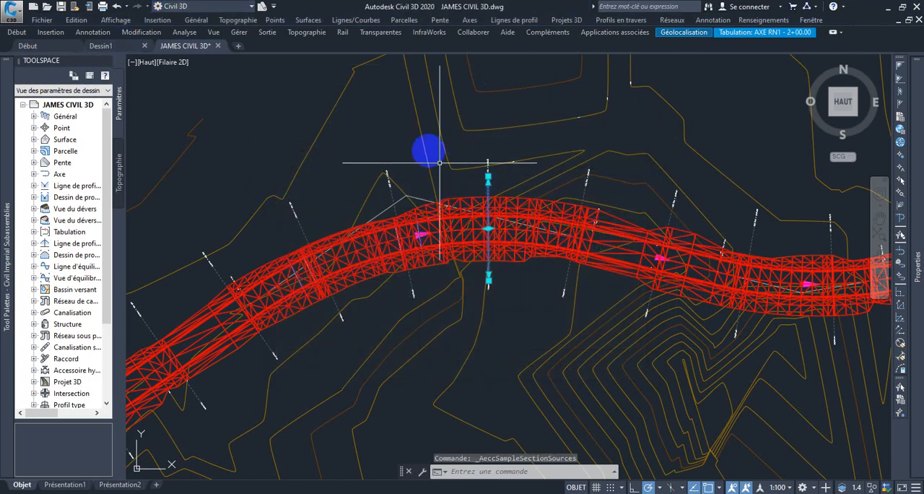
key("Escape")
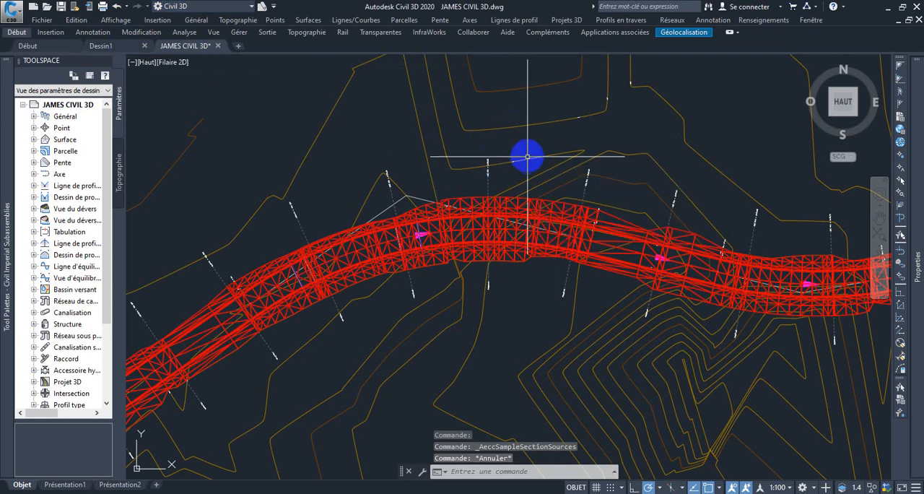
Start creating multiple section views for AXE RN1 and choose the group plot style Profil en travers A3
left_click(20, 33)
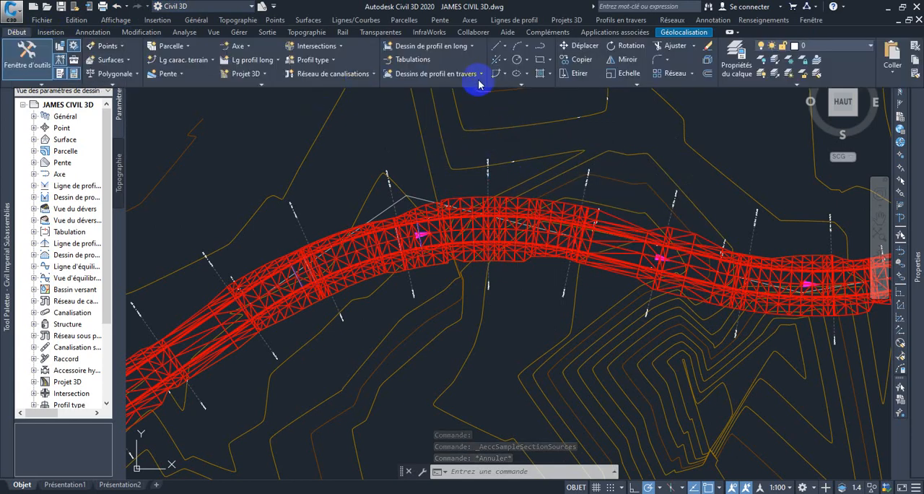
left_click(481, 75)
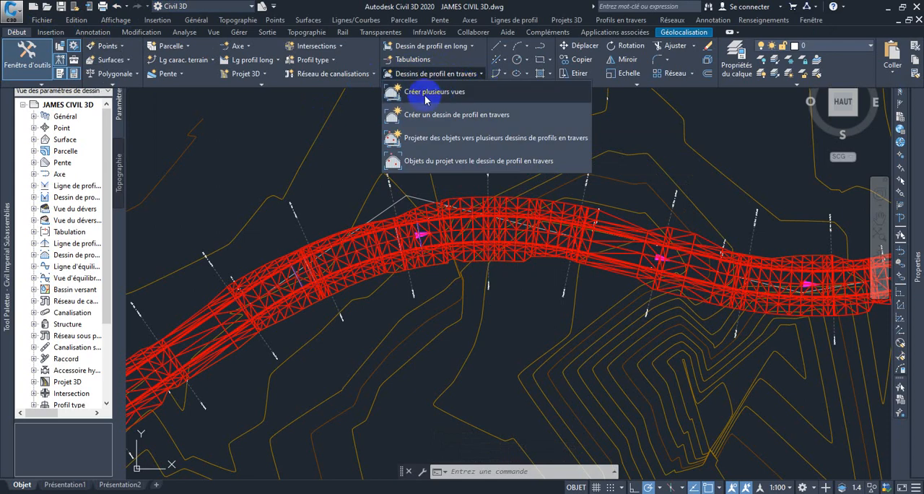
left_click(434, 91)
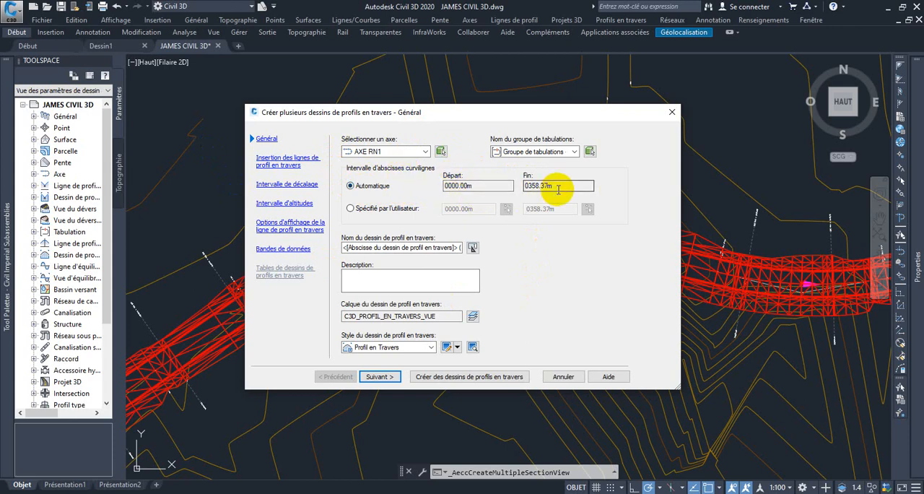
left_click(280, 167)
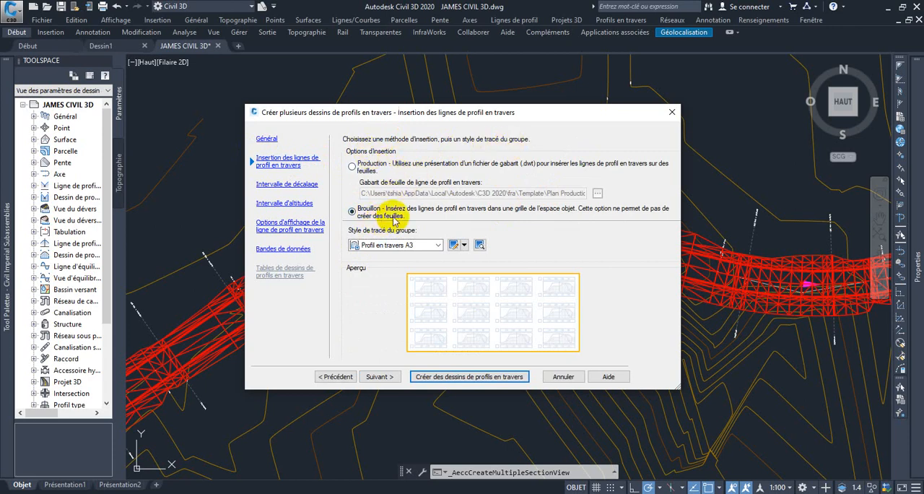
left_click(437, 245)
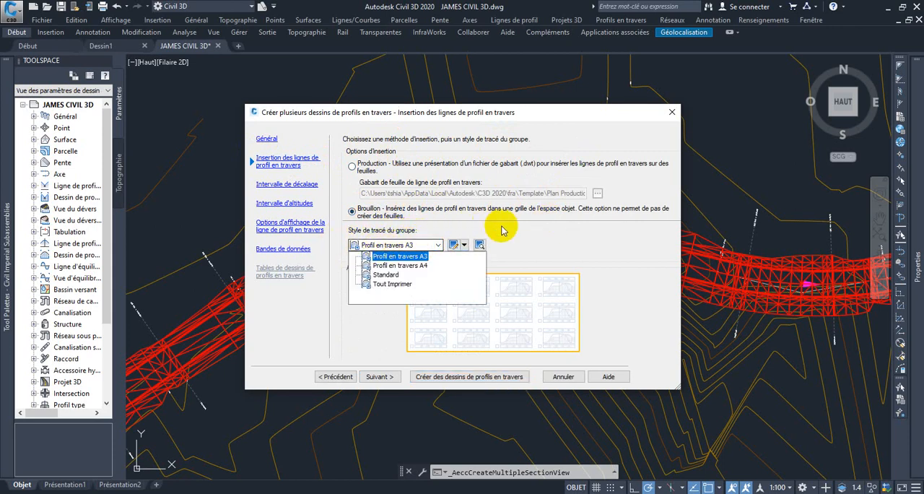
key("Down")
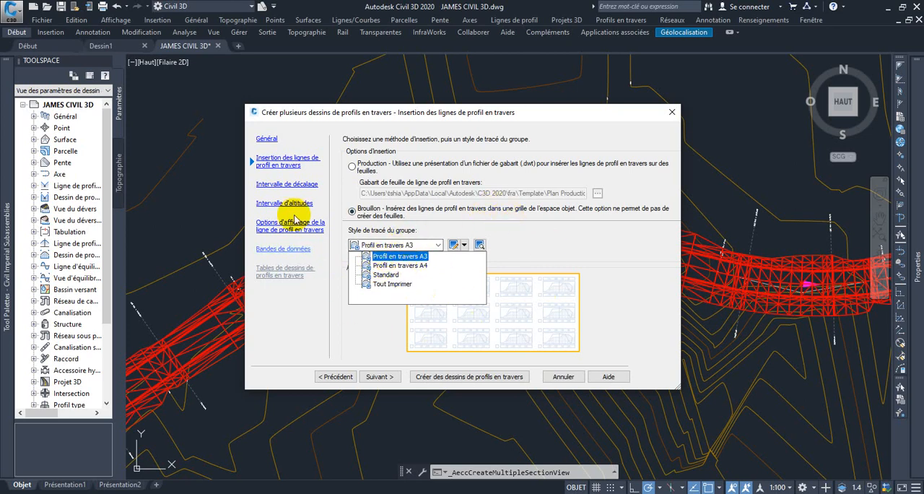
left_click(403, 257)
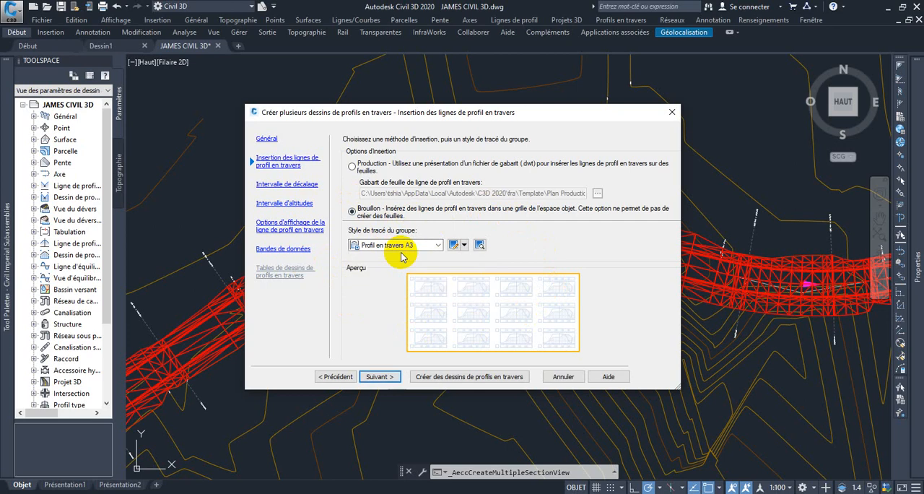
Review the offset range, elevation range and section display options, widening the name column to read the full section names
left_click(286, 185)
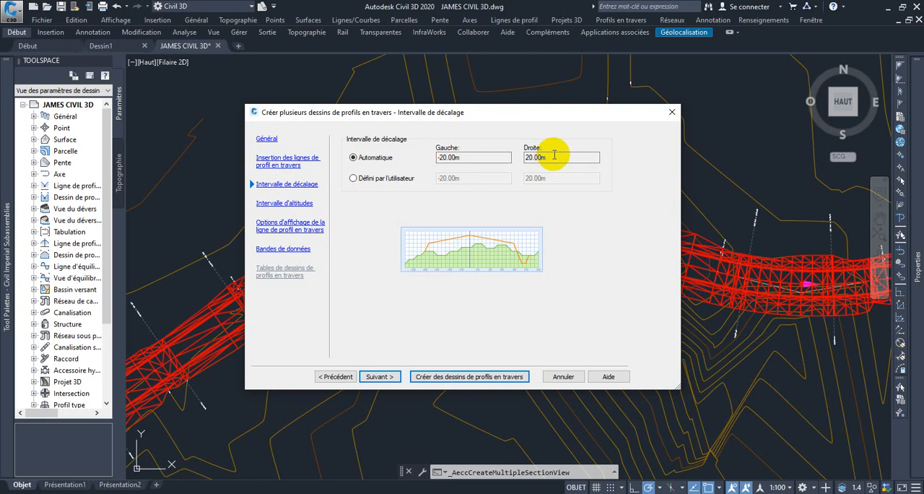
left_click(283, 203)
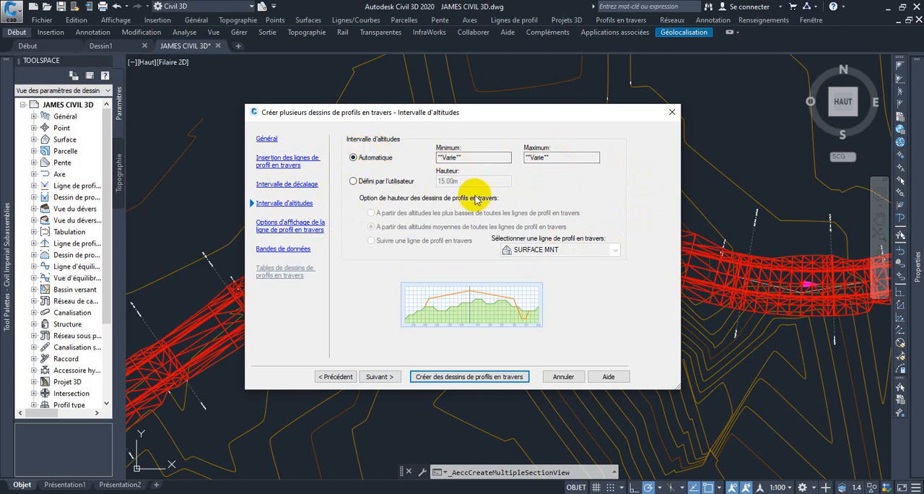
left_click(296, 225)
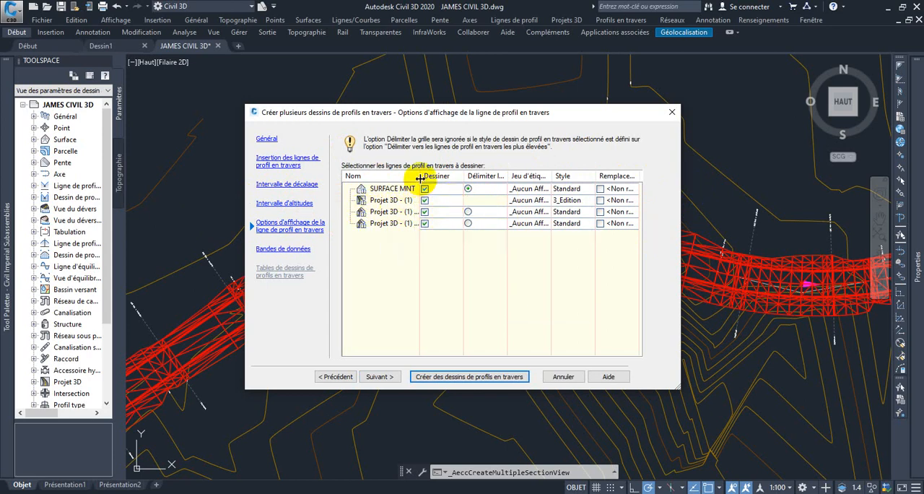
left_click_drag(419, 178, 470, 178)
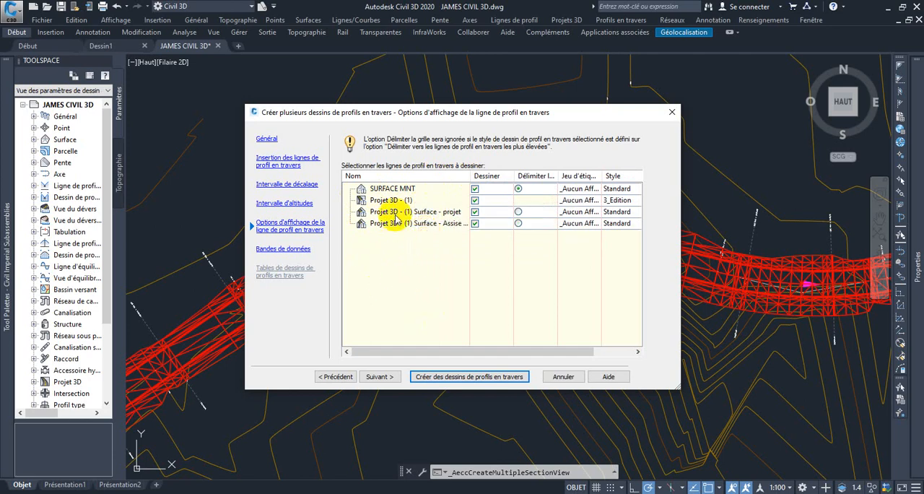
Create the section views and place their origin in the empty area east of the longitudinal profile view
left_click(440, 376)
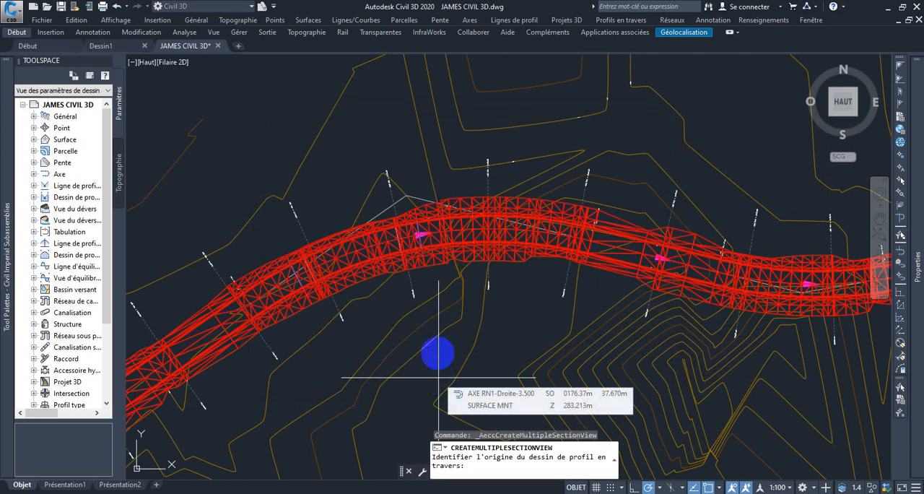
scroll(425, 306, "down", 6)
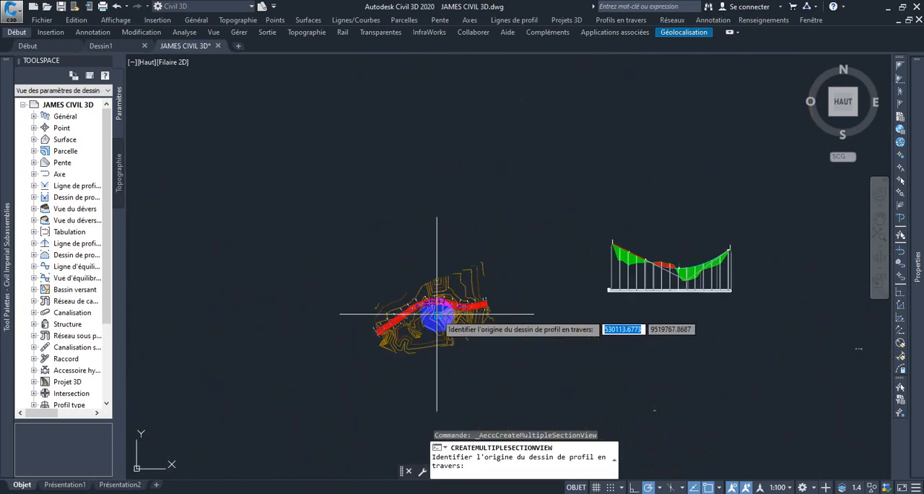
scroll(581, 338, "down", 4)
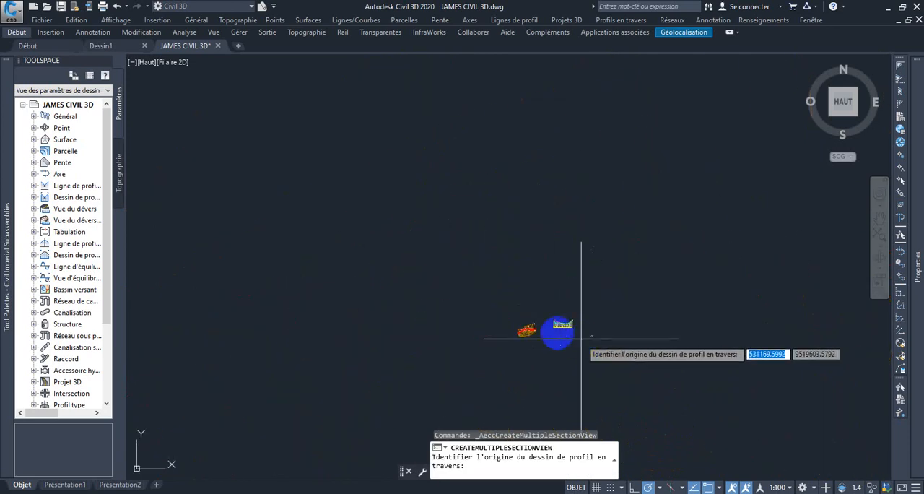
middle_click_drag(581, 338, 325, 278)
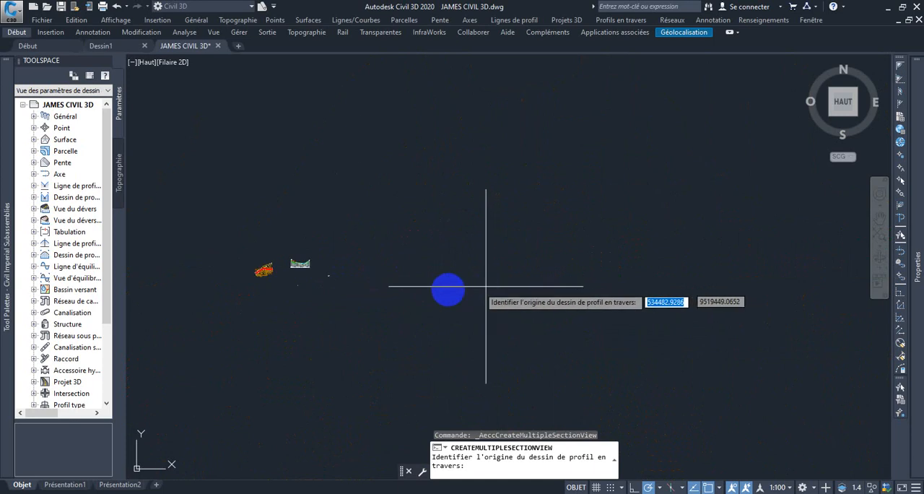
left_click(497, 239)
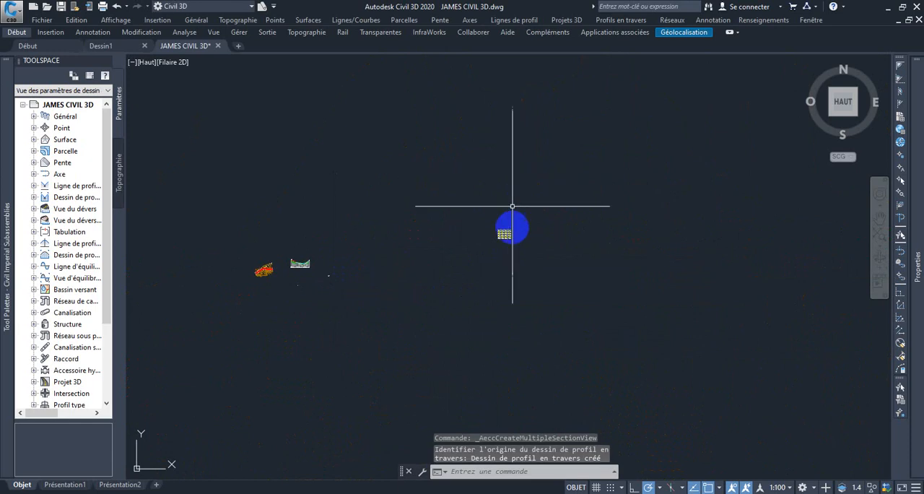
left_click(460, 241)
scroll(499, 226, "up", 8)
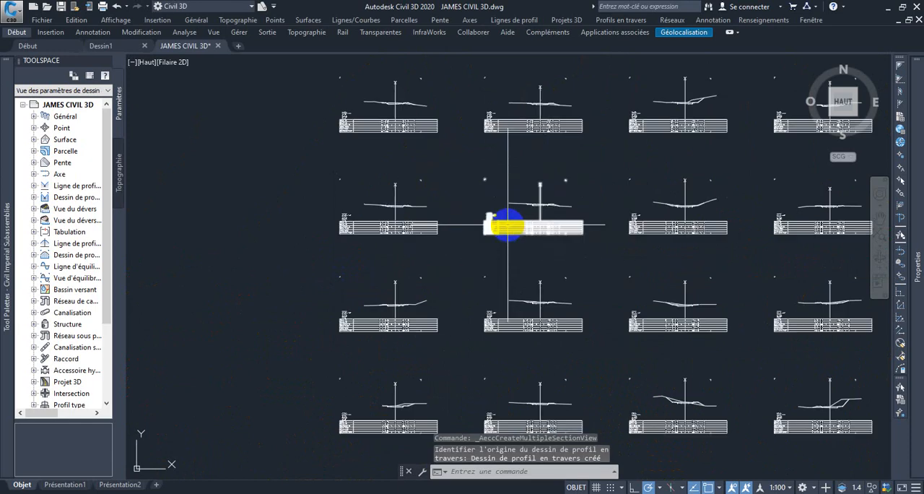
scroll(478, 211, "up", 5)
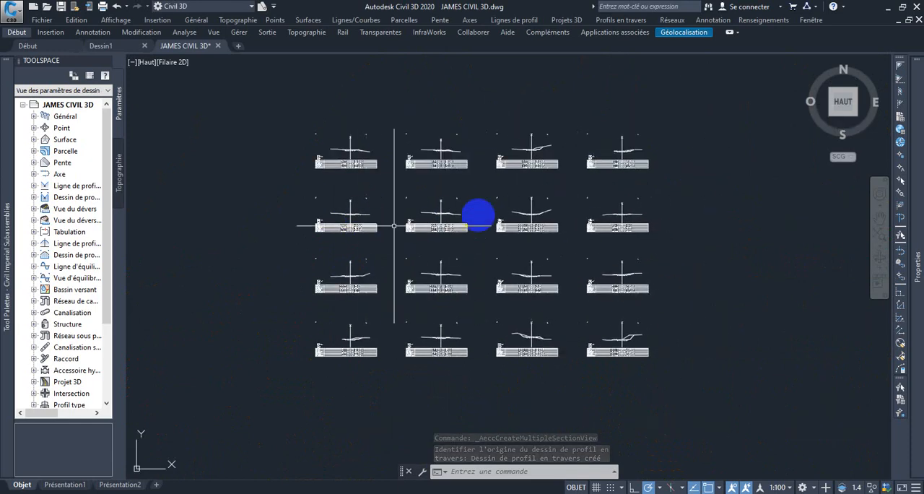
scroll(475, 205, "down", 2)
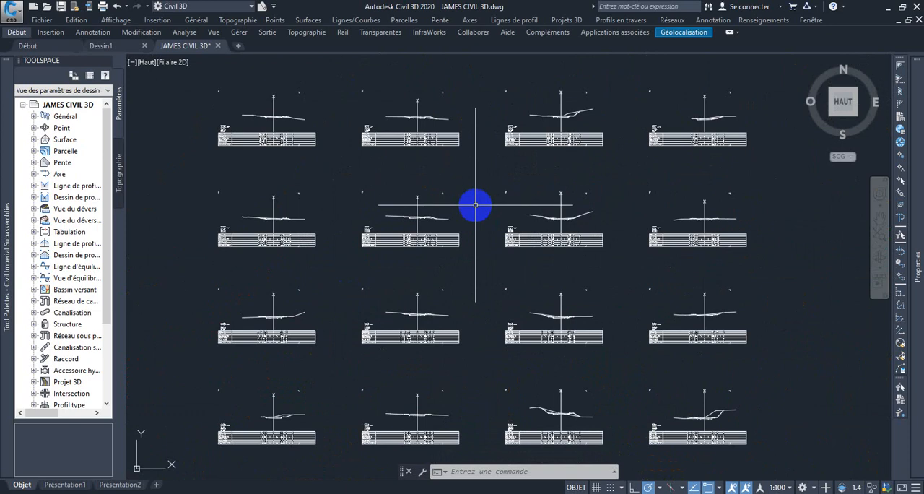
Examine the created section views up close, including the heading and data table rows of the AXE RN1 1+50.00 section
scroll(409, 217, "up", 7)
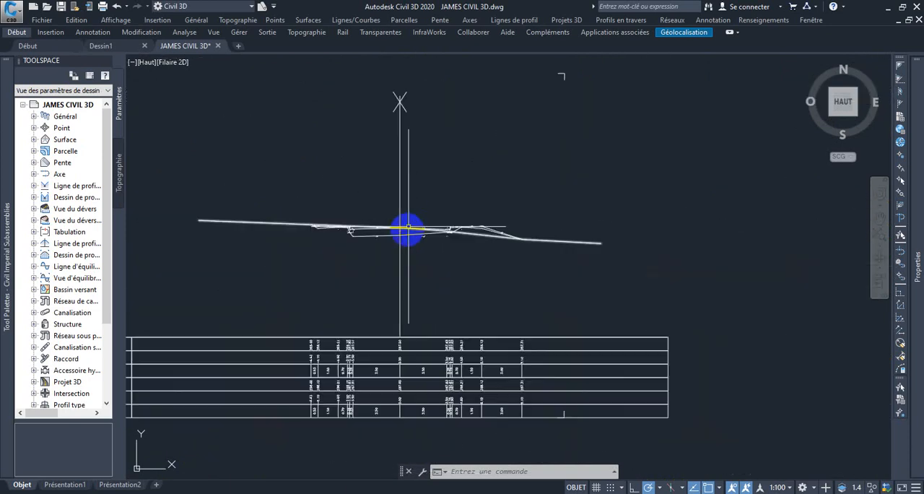
scroll(407, 230, "down", 1)
scroll(658, 239, "down", 3)
scroll(695, 243, "up", 3)
scroll(682, 245, "down", 7)
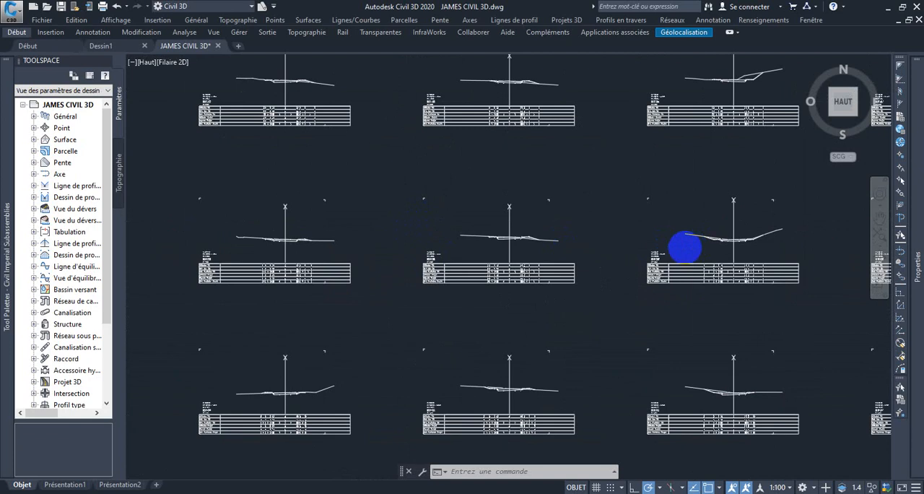
scroll(680, 248, "up", 3)
scroll(594, 115, "up", 5)
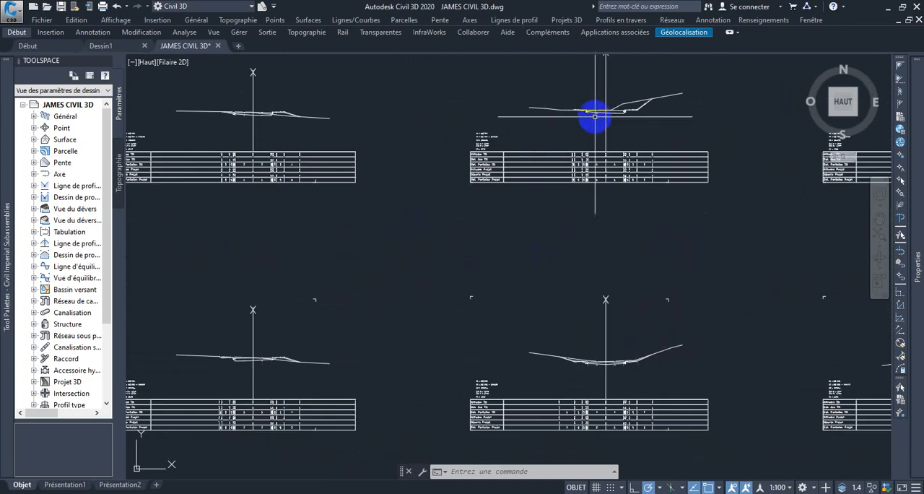
scroll(594, 116, "down", 4)
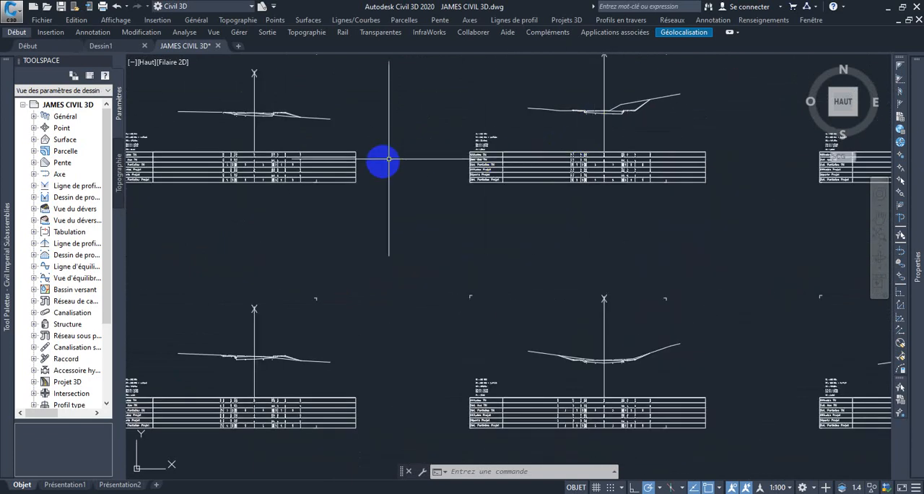
scroll(389, 159, "down", 2)
scroll(336, 171, "up", 3)
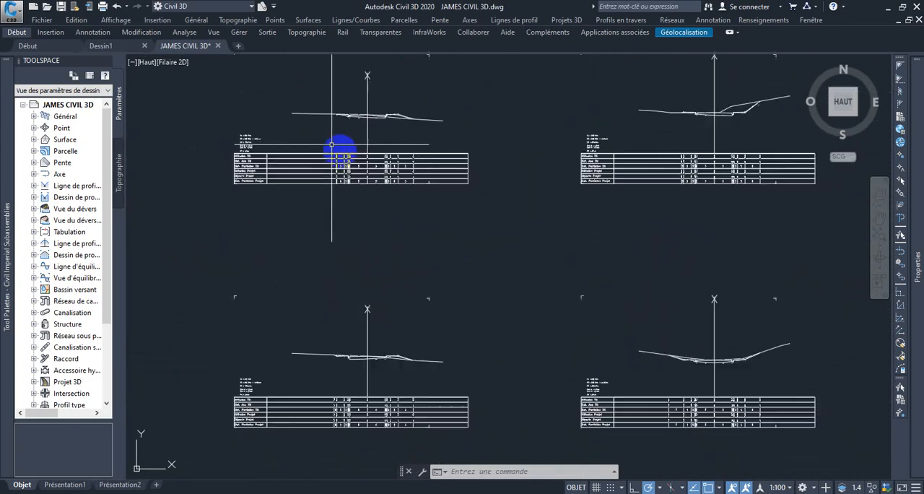
scroll(337, 154, "down", 4)
scroll(195, 137, "up", 1)
scroll(237, 135, "up", 3)
scroll(268, 149, "down", 3)
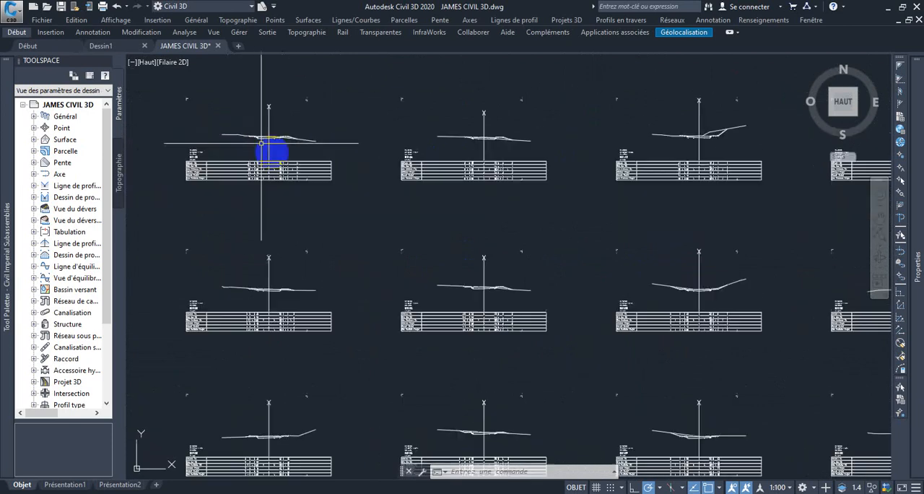
scroll(396, 247, "down", 2)
scroll(388, 272, "up", 4)
scroll(387, 272, "up", 5)
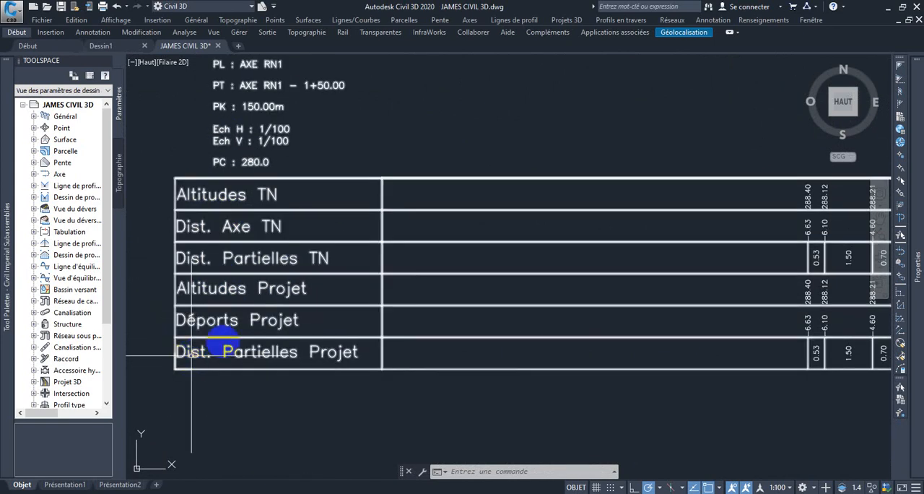
Look over the full grid of AXE RN1 section views and compare the profiles from row to row
scroll(215, 346, "down", 4)
scroll(361, 350, "down", 5)
middle_click_drag(411, 336, 377, 196)
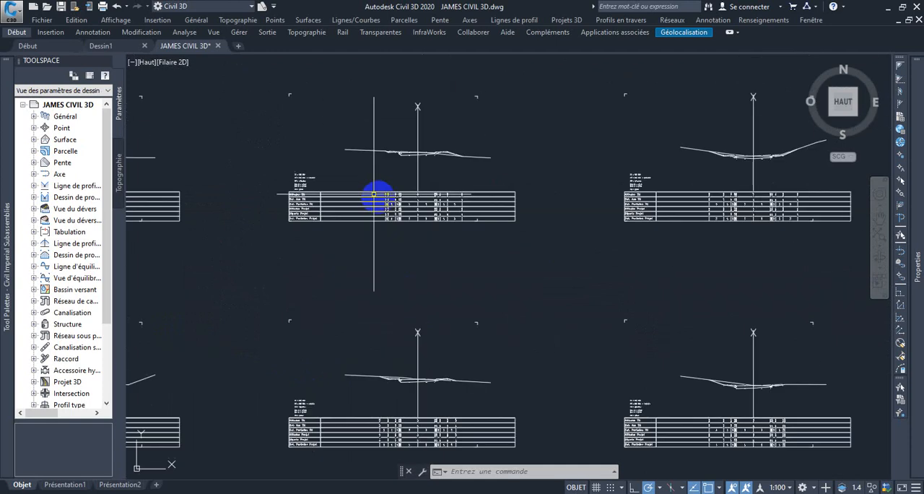
scroll(405, 237, "down", 3)
scroll(413, 234, "down", 4)
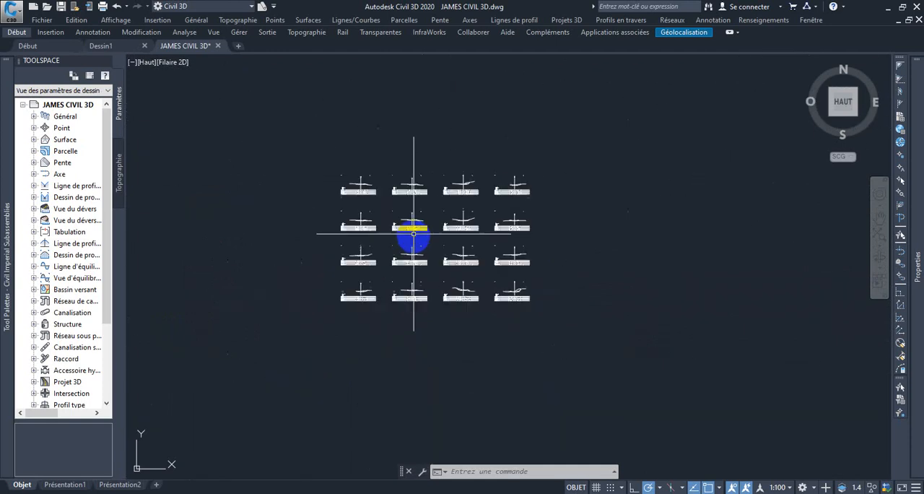
scroll(418, 278, "up", 10)
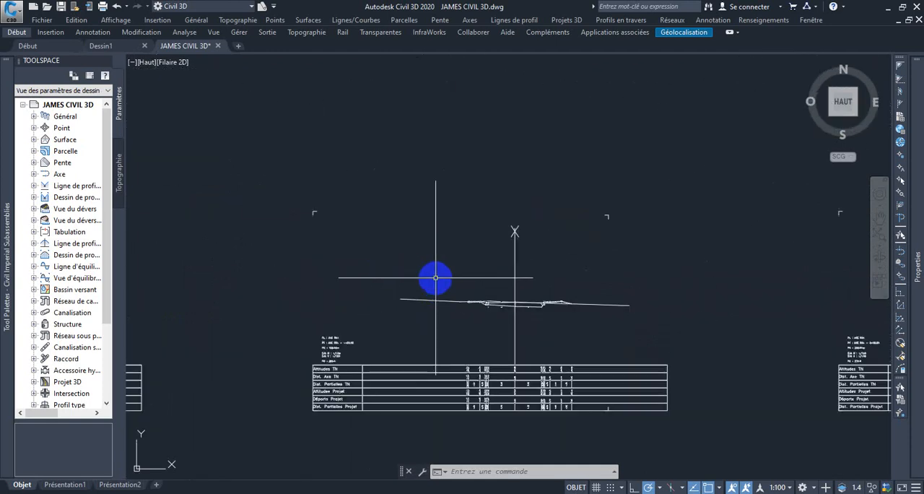
scroll(435, 277, "down", 2)
scroll(451, 278, "down", 2)
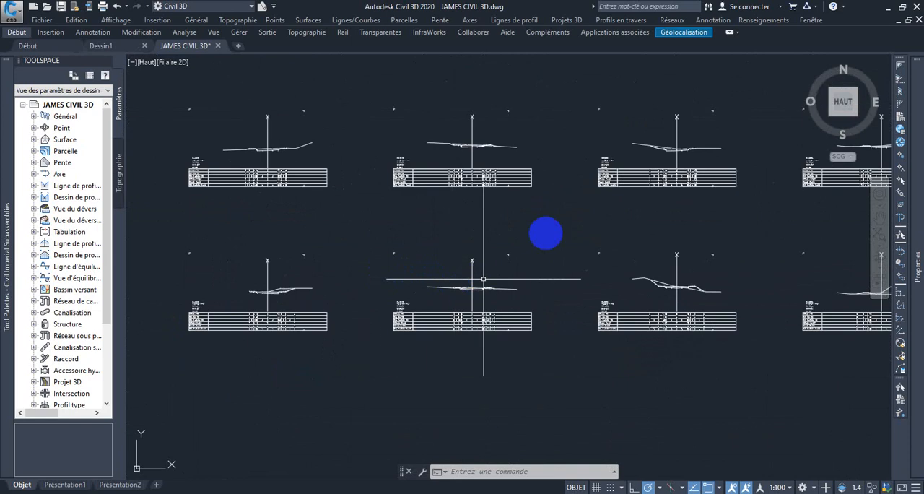
scroll(457, 230, "down", 6)
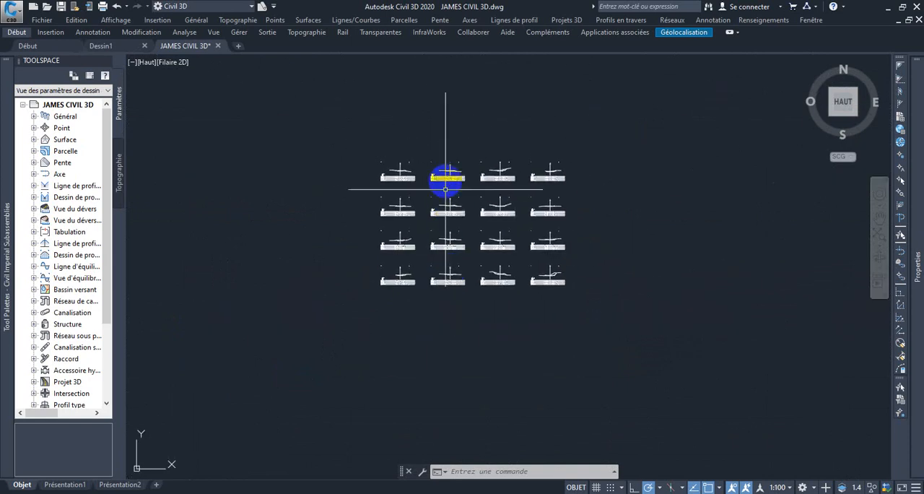
scroll(460, 194, "up", 2)
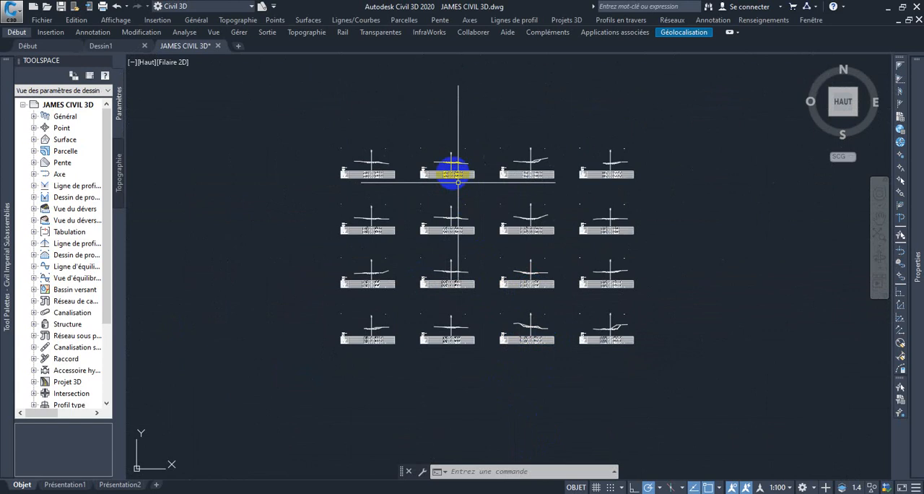
scroll(449, 162, "up", 2)
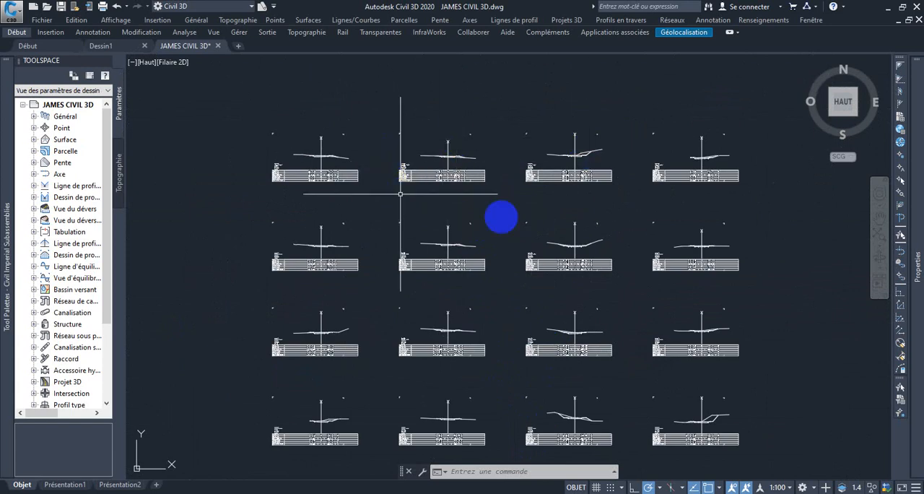
scroll(462, 361, "down", 2)
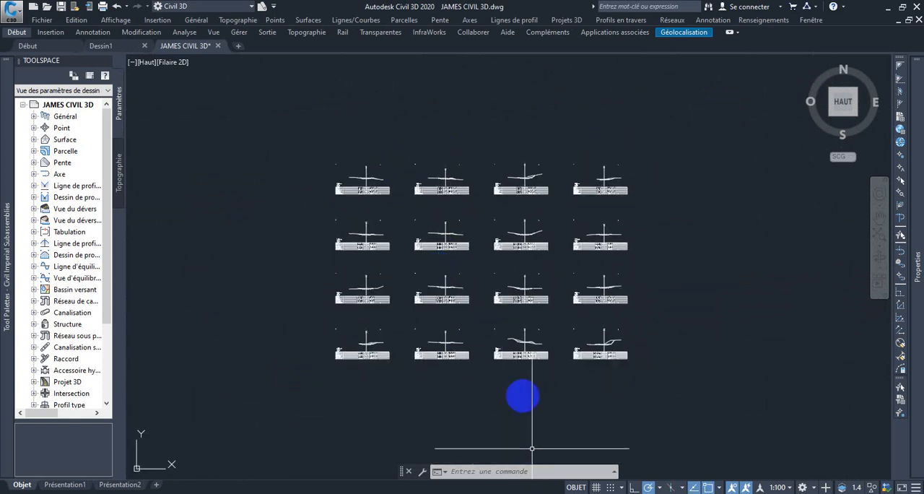
scroll(467, 291, "up", 2)
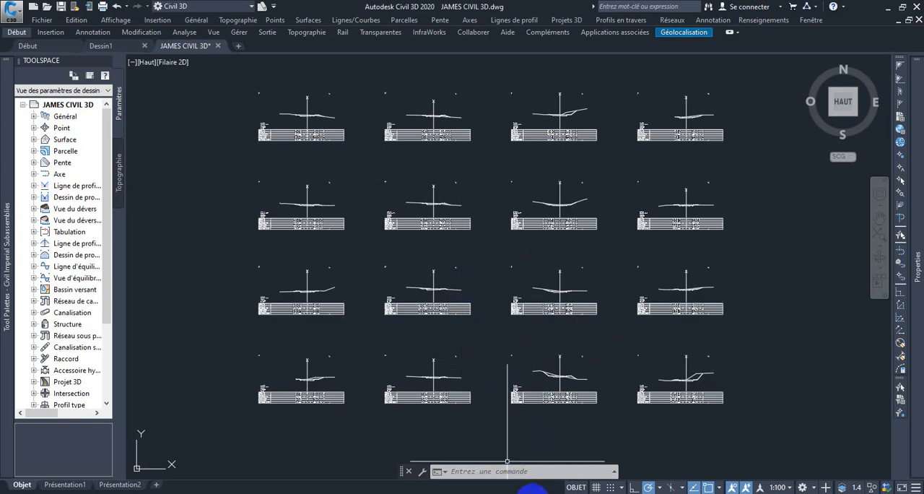
scroll(465, 379, "down", 2)
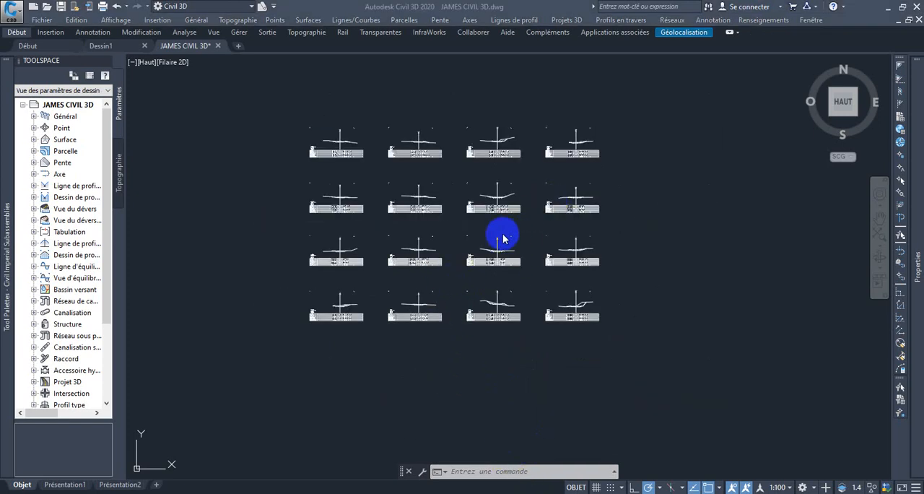
Set the style of the corridor section at station 0075.00 to 4_Profils en travers hachures and check its pavement layers
scroll(460, 194, "up", 2)
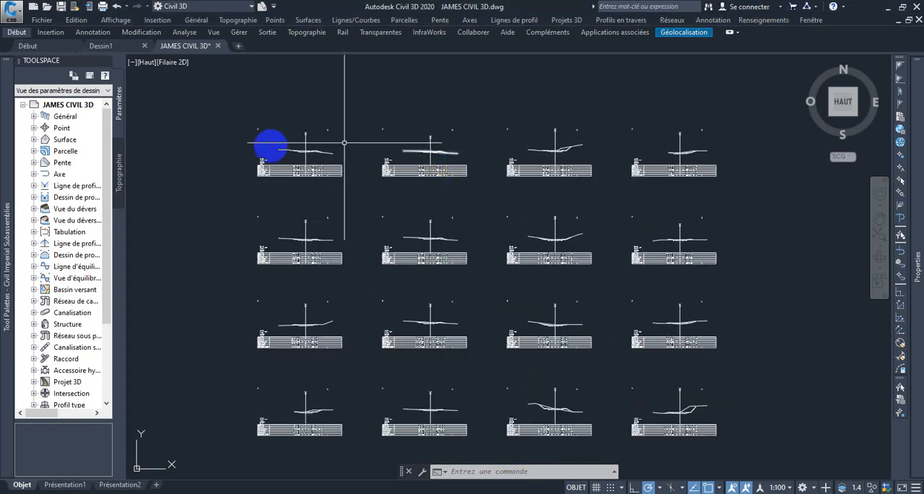
scroll(274, 148, "up", 5)
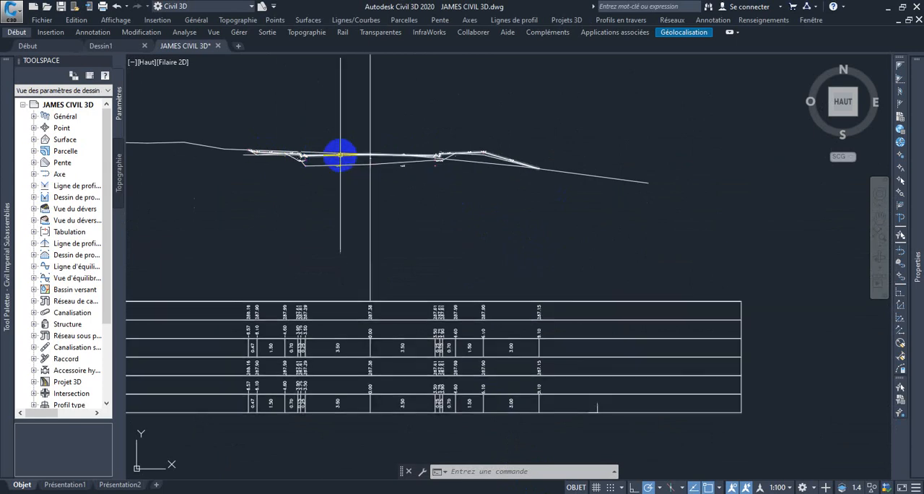
scroll(340, 155, "up", 4)
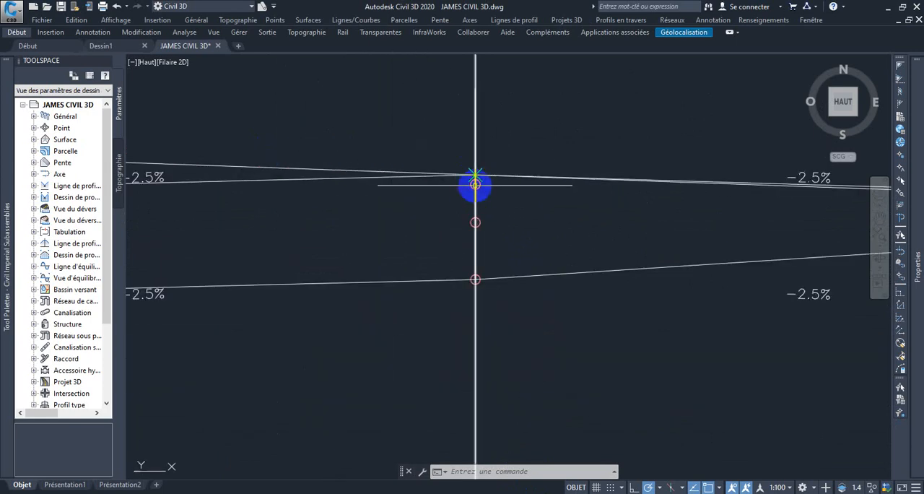
left_click(475, 180)
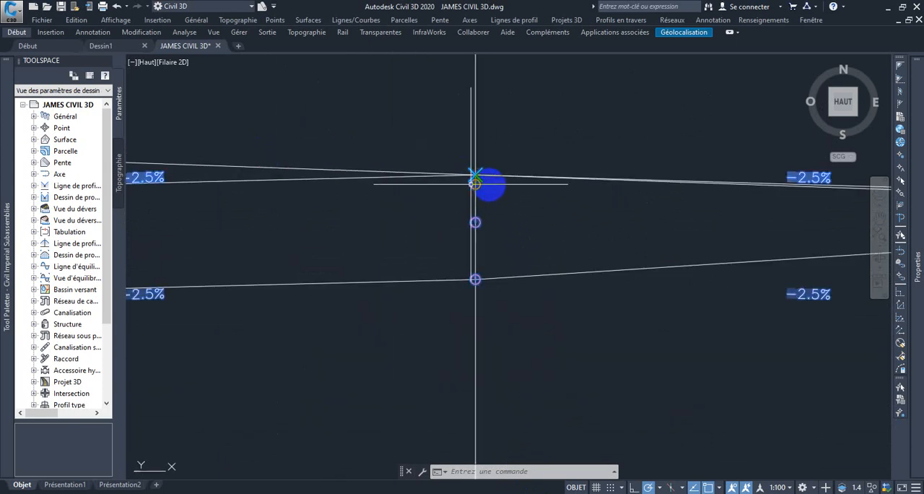
scroll(491, 205, "down", 6)
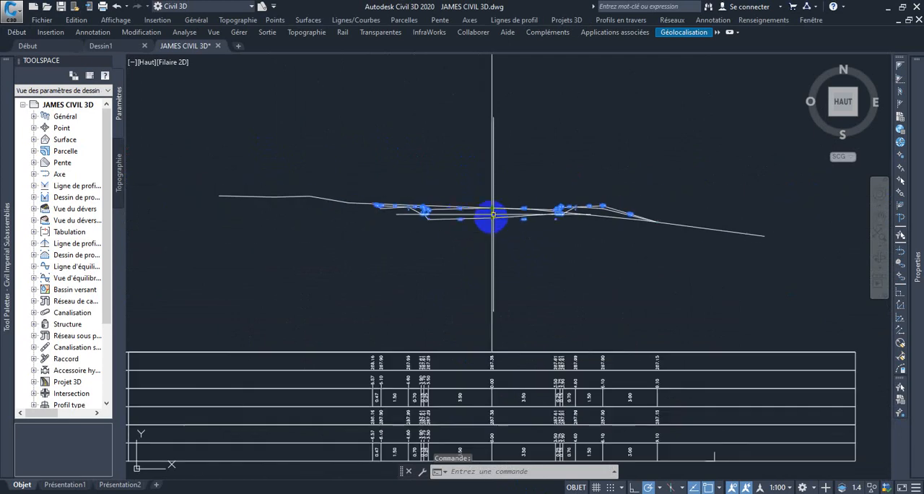
middle_click_drag(447, 215, 392, 156)
left_click(917, 114)
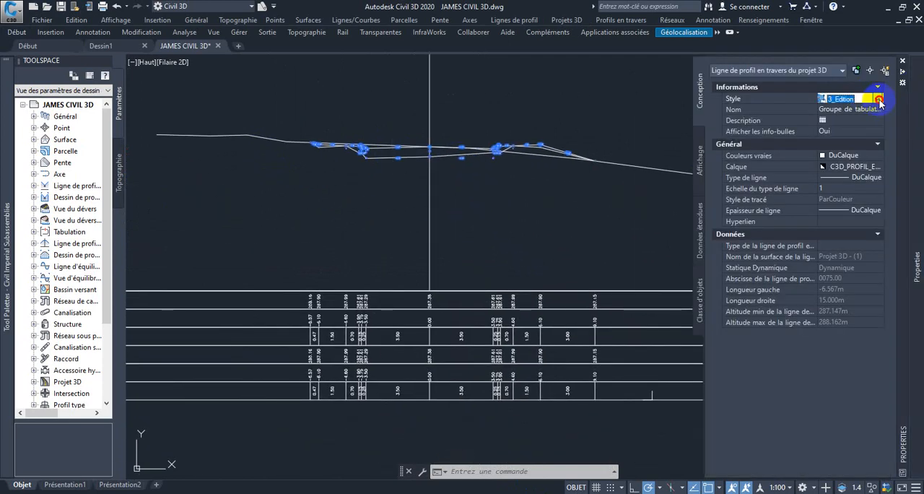
left_click(879, 100)
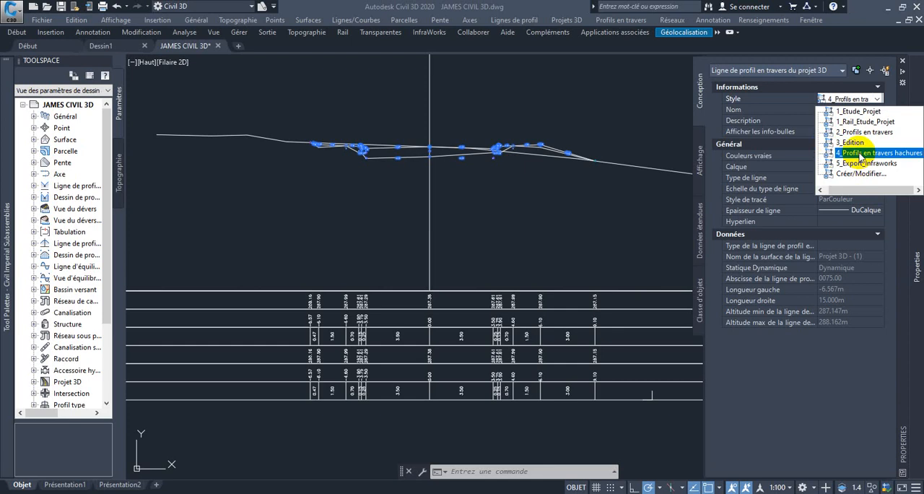
left_click(862, 155)
scroll(395, 147, "up", 4)
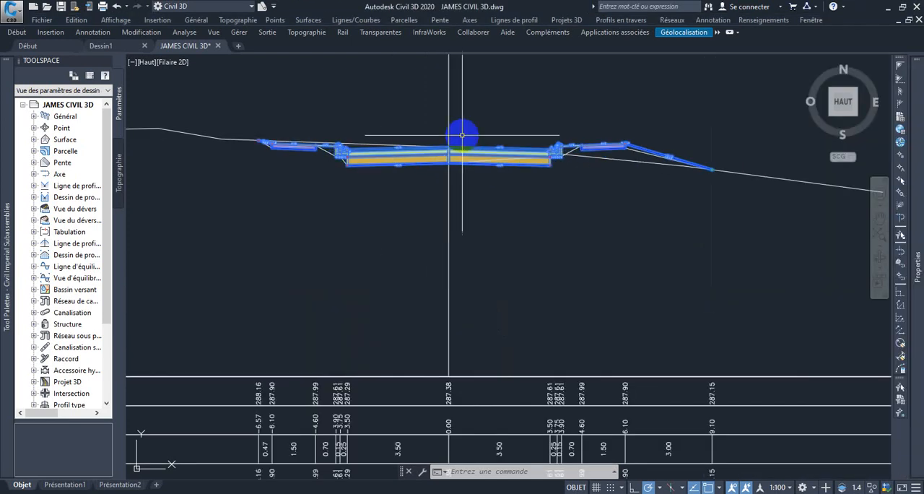
key("Escape")
scroll(473, 130, "down", 2)
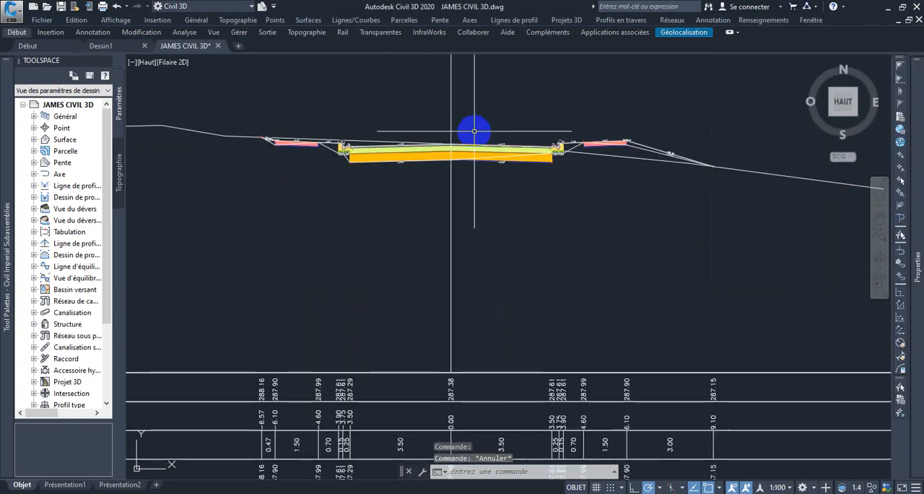
scroll(476, 140, "down", 2)
scroll(476, 152, "up", 1)
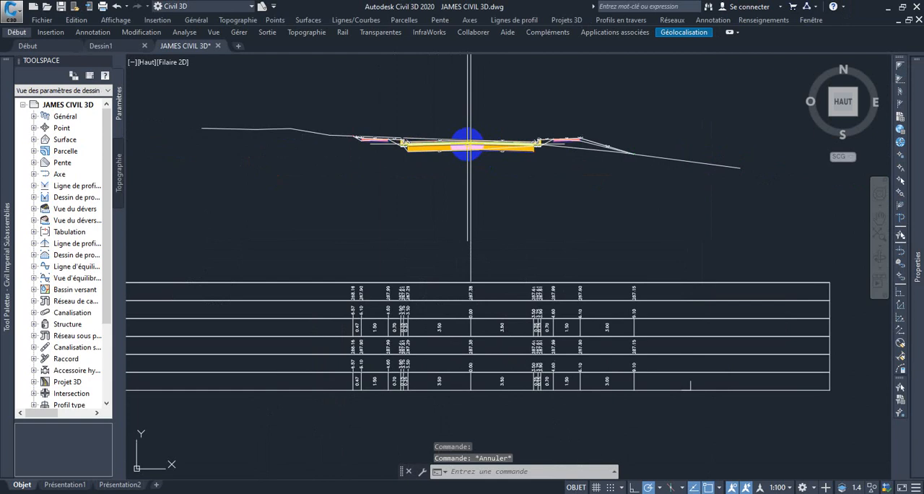
scroll(462, 145, "up", 3)
scroll(453, 144, "down", 5)
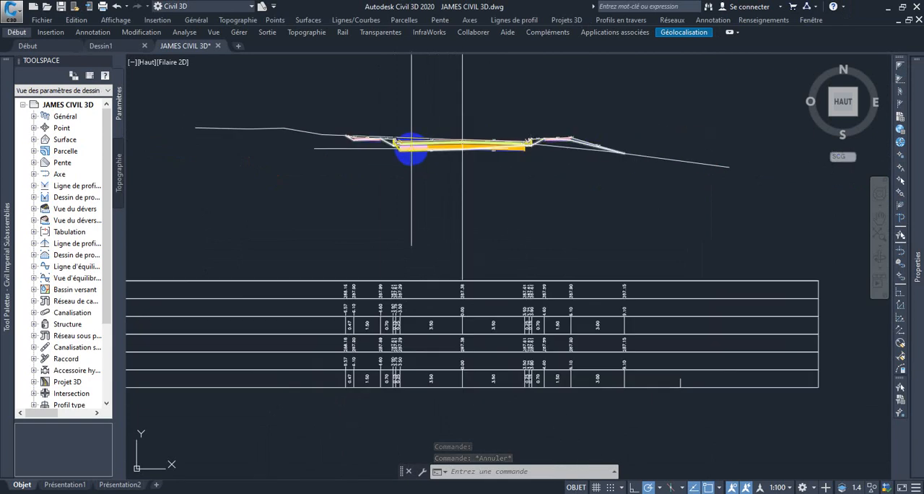
Select the corridor section in the first section view of the second row, at station 0050.00
scroll(417, 209, "down", 2)
scroll(413, 213, "up", 6)
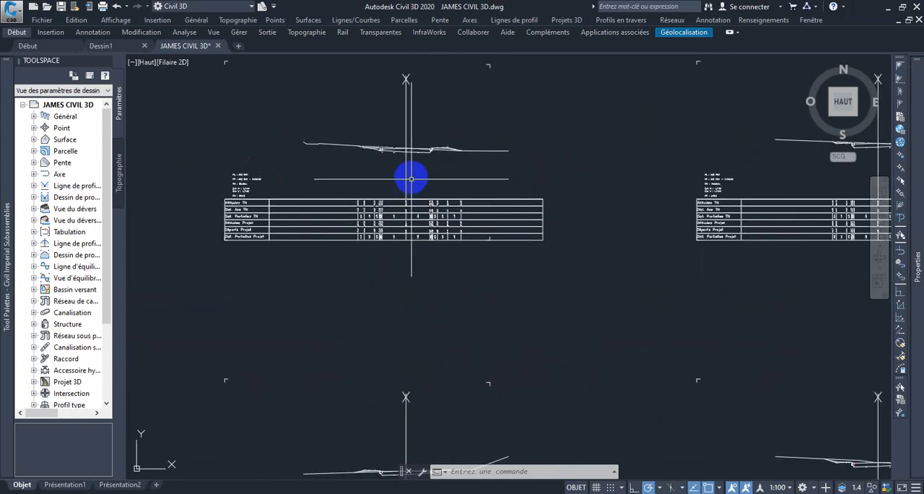
scroll(379, 119, "up", 2)
scroll(400, 94, "up", 5)
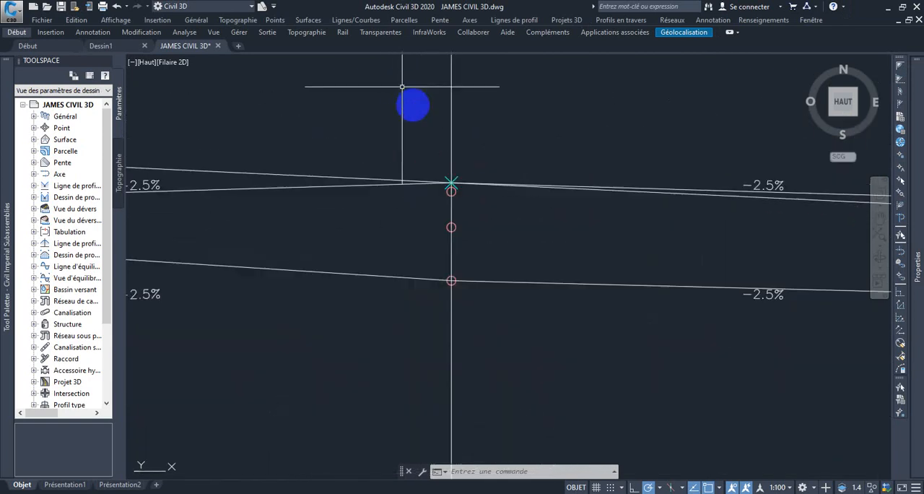
left_click(450, 189)
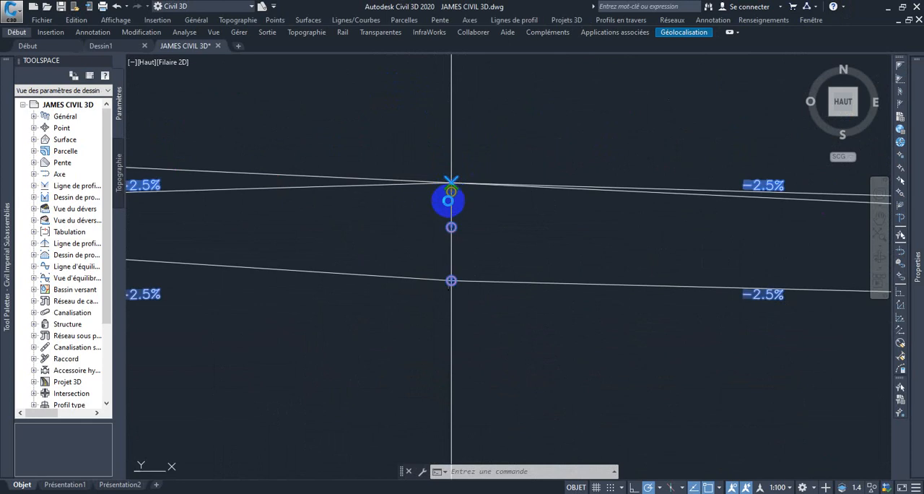
scroll(447, 202, "down", 5)
Add the corridor section in the second view of the same row to the selection
middle_click_drag(438, 325, 354, 303)
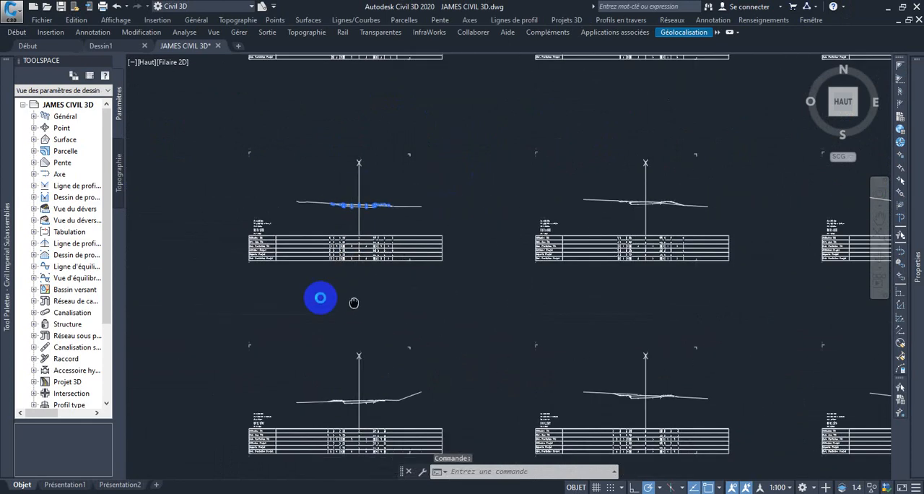
scroll(577, 198, "up", 8)
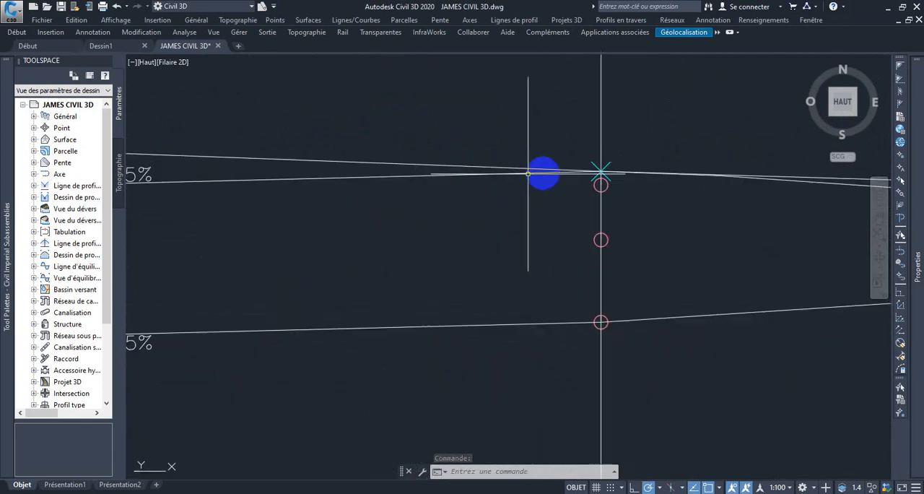
scroll(542, 174, "up", 3)
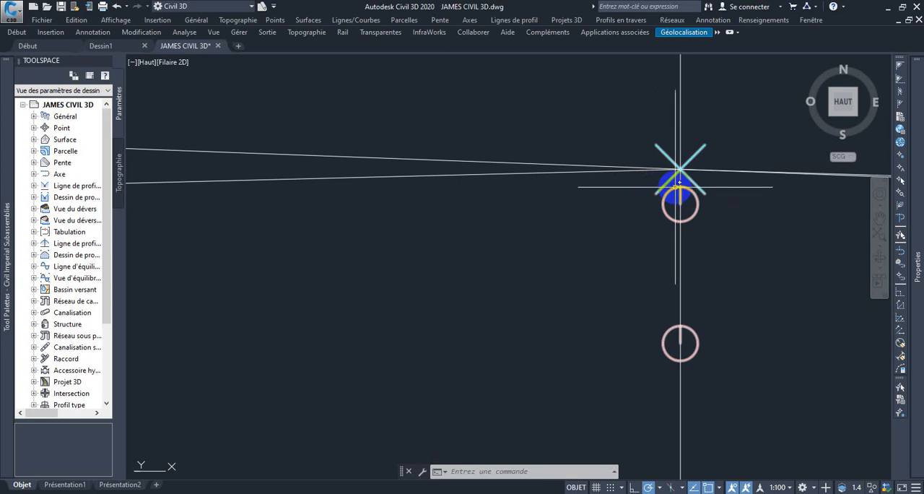
scroll(675, 187, "down", 10)
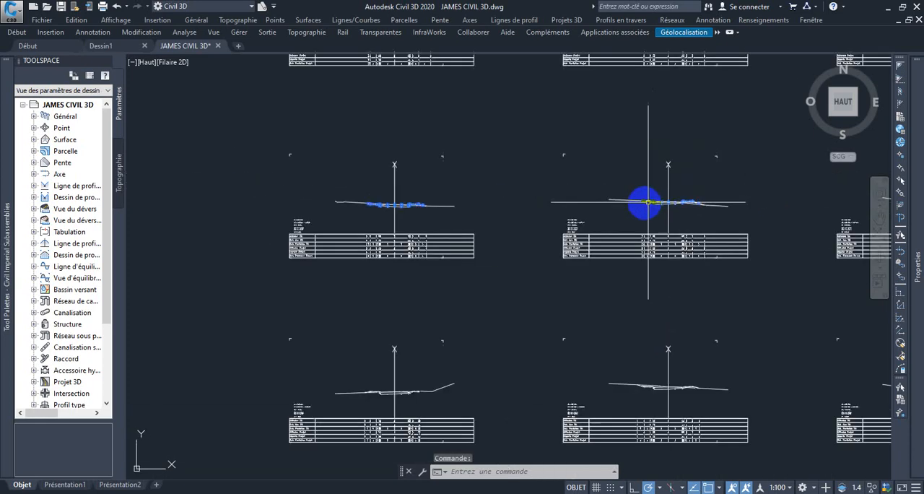
Add the corridor section in the first section view of the third row to the selection
scroll(549, 285, "up", 10)
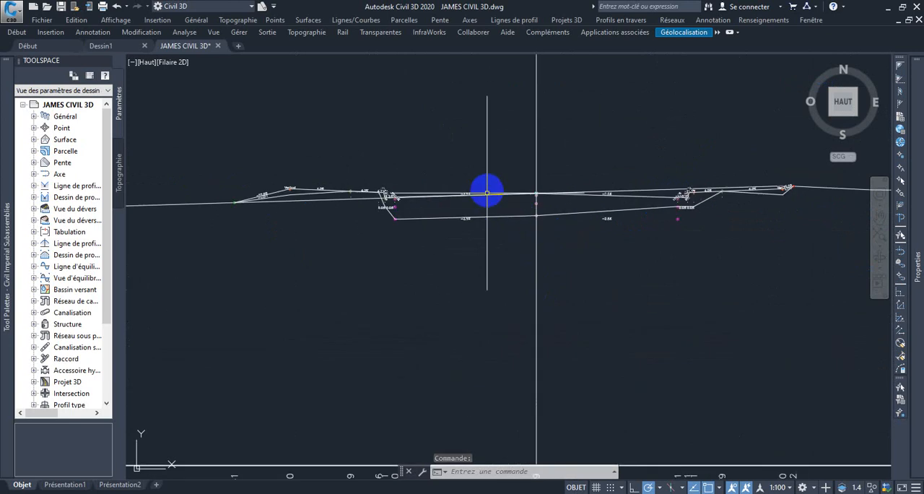
scroll(672, 223, "down", 3)
scroll(649, 223, "up", 6)
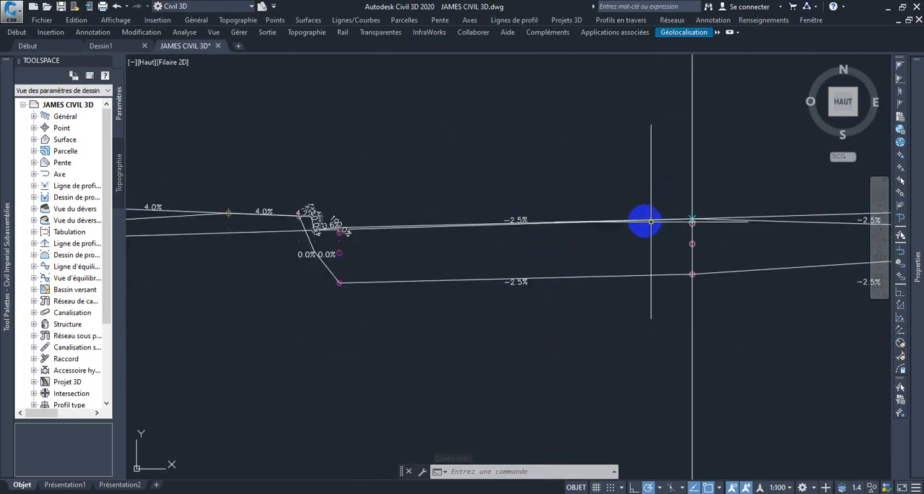
middle_click_drag(751, 229, 533, 206)
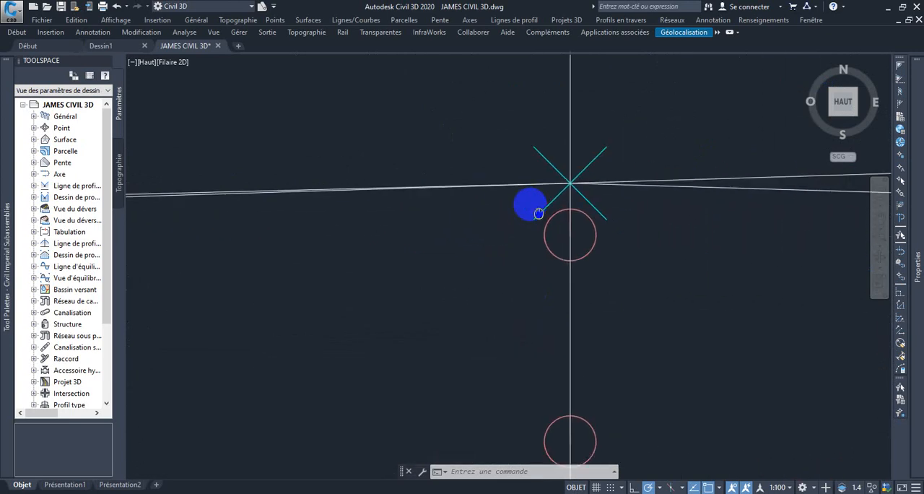
scroll(570, 218, "up", 3)
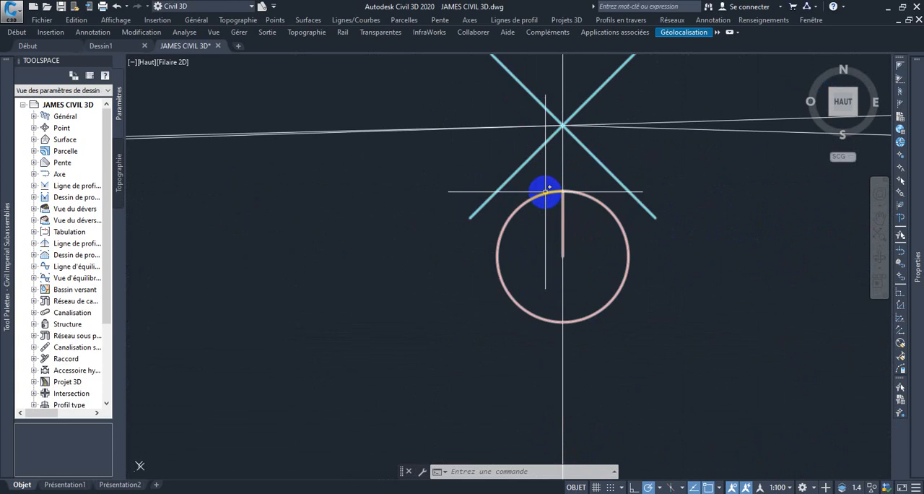
left_click(546, 193)
scroll(548, 199, "down", 5)
scroll(548, 205, "down", 10)
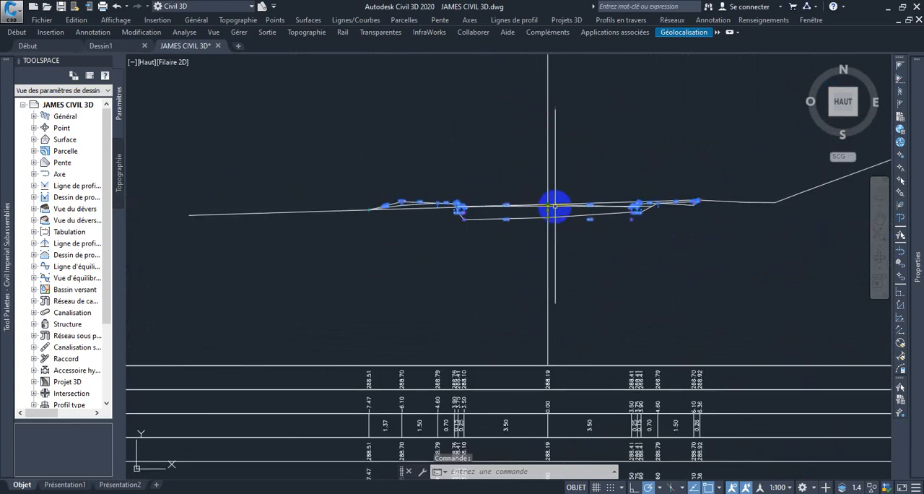
Add the corridor section of the AXE RN1 1+25.00 section view to the selection
middle_click_drag(555, 207, 333, 227)
scroll(550, 210, "up", 10)
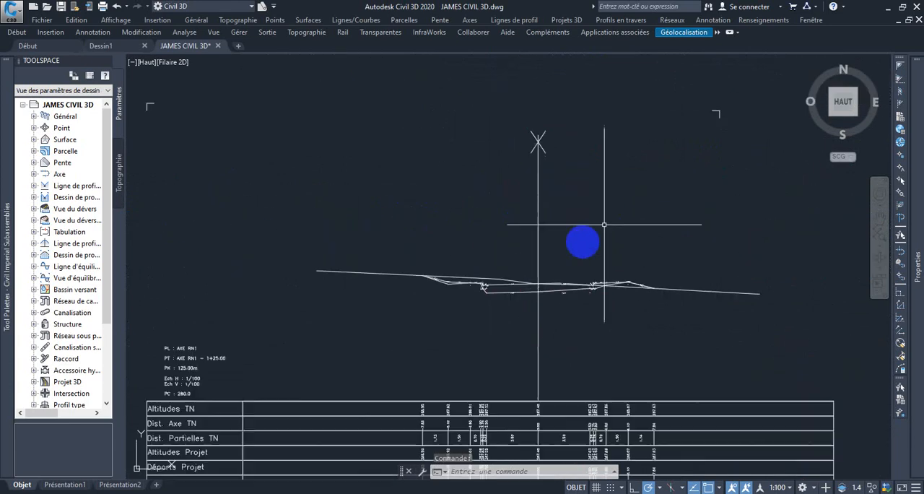
scroll(610, 278, "up", 8)
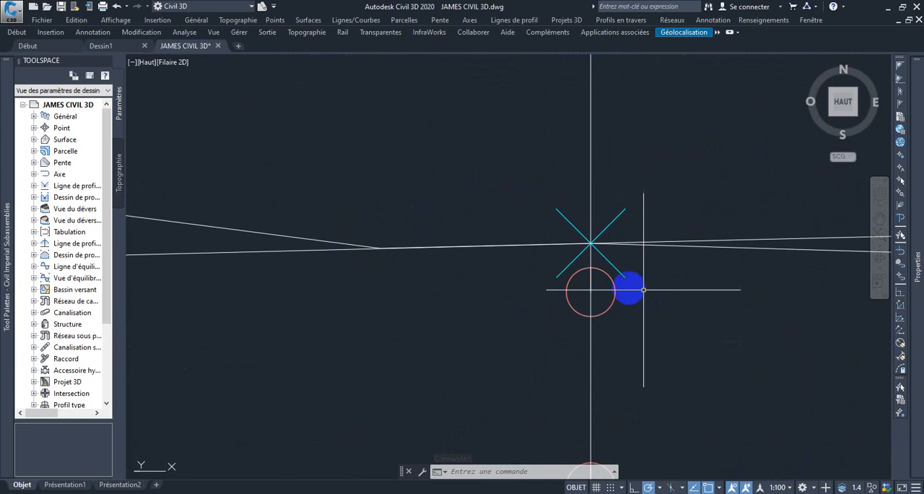
left_click(540, 244)
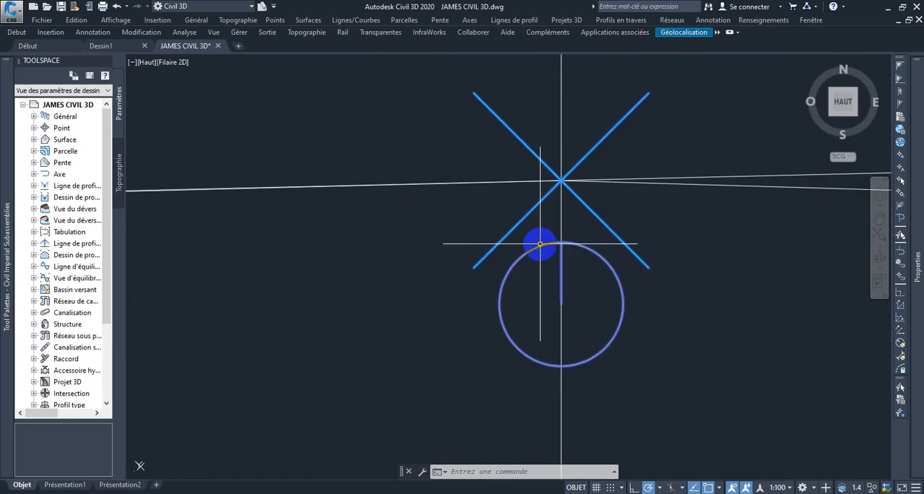
scroll(541, 244, "down", 12)
scroll(553, 240, "down", 10)
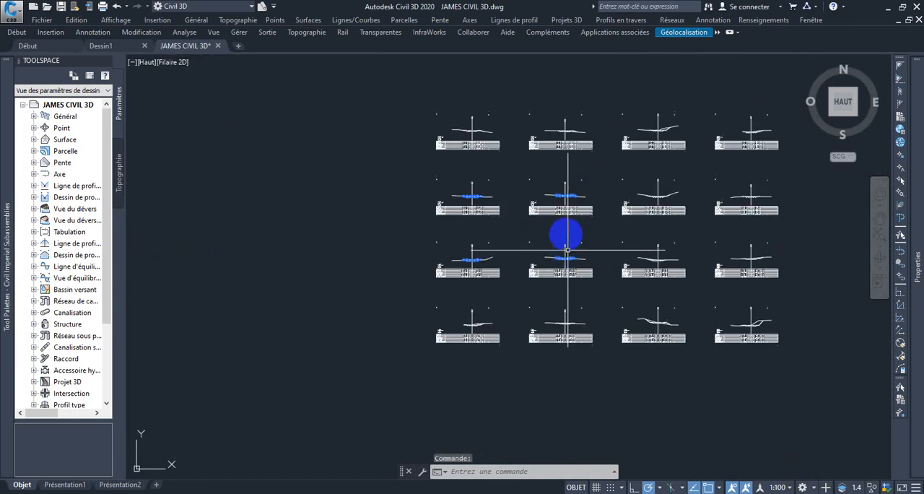
Set the style of the four selected corridor sections to 4_Profils en travers hachures and clear the selection
mouse_move(912, 137)
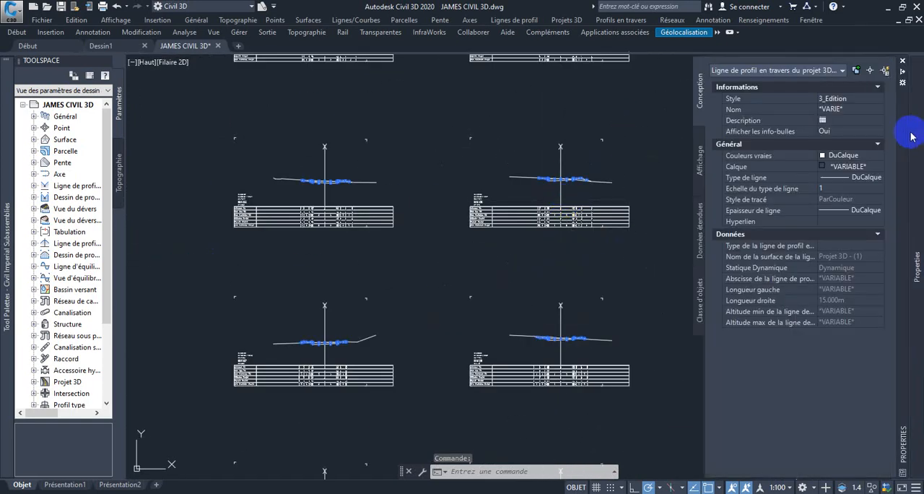
left_click(877, 99)
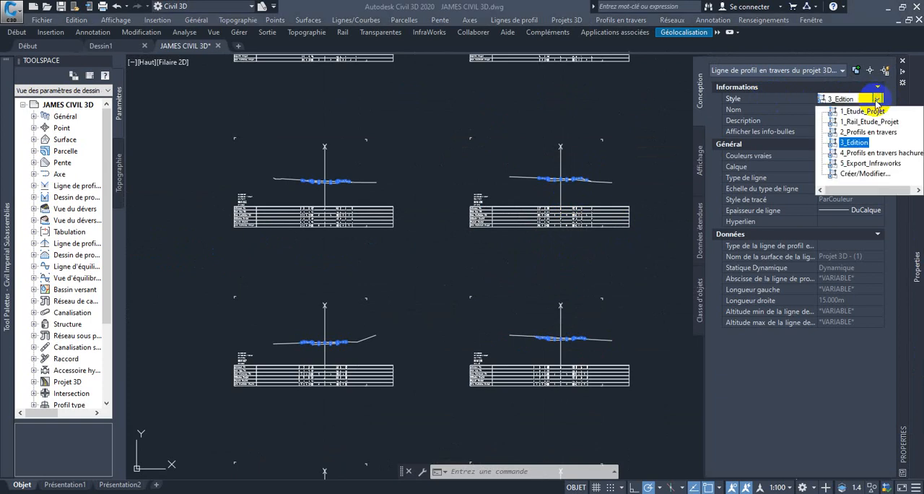
left_click(866, 156)
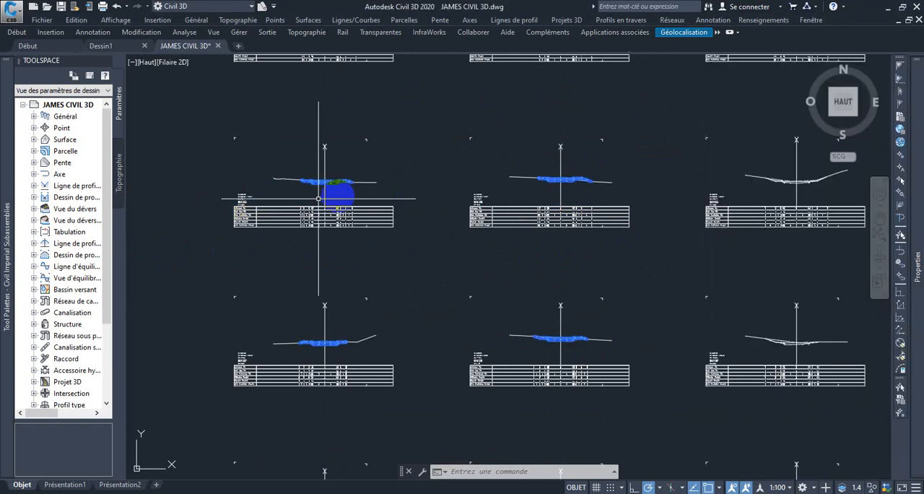
key("Escape")
Examine the hatched pavement, curb and sidewalk layers in the restyled section at station 0050.00 and in the neighbouring section views
scroll(304, 173, "up", 4)
scroll(390, 195, "up", 6)
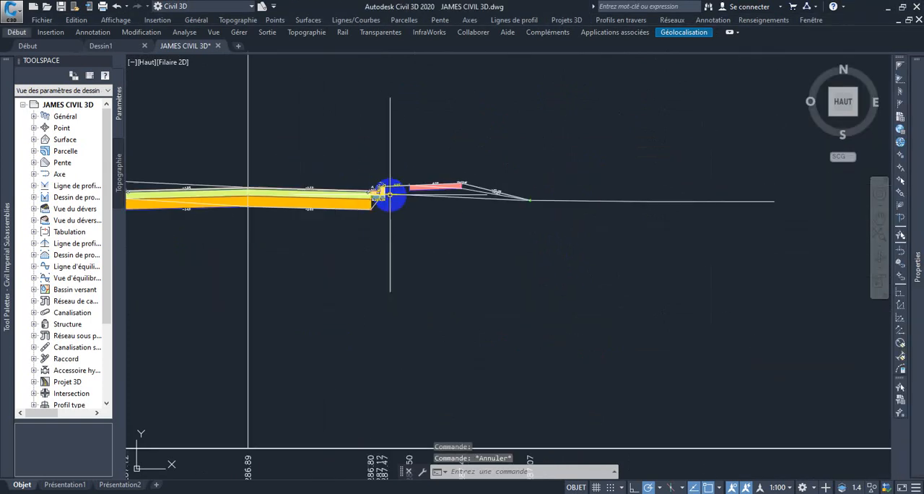
scroll(287, 197, "up", 3)
scroll(288, 196, "down", 5)
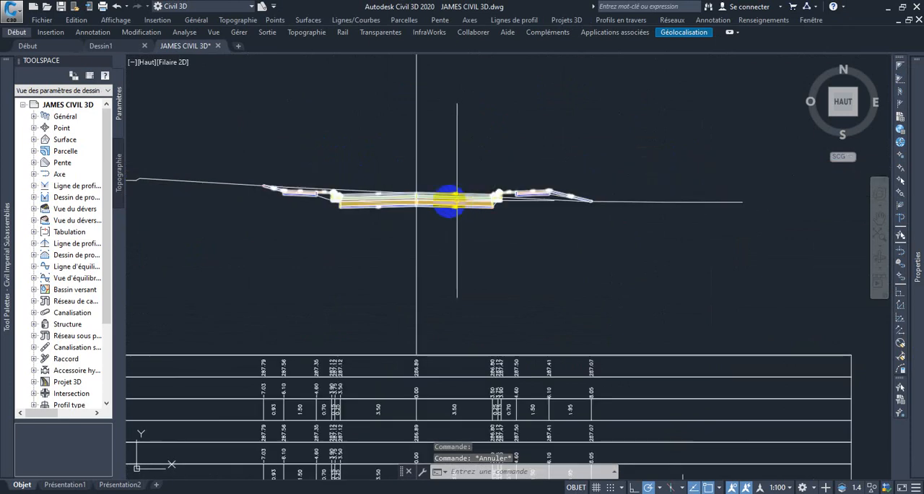
scroll(426, 201, "up", 2)
middle_click_drag(374, 196, 515, 202)
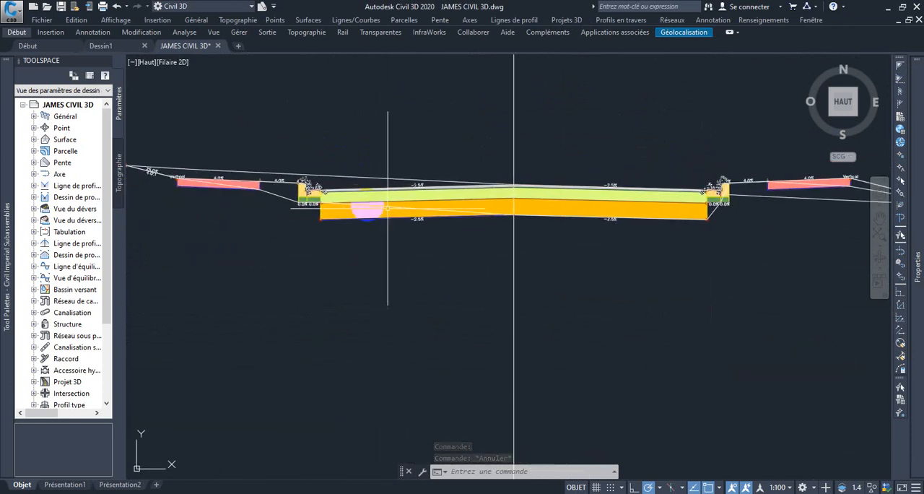
scroll(365, 204, "down", 4)
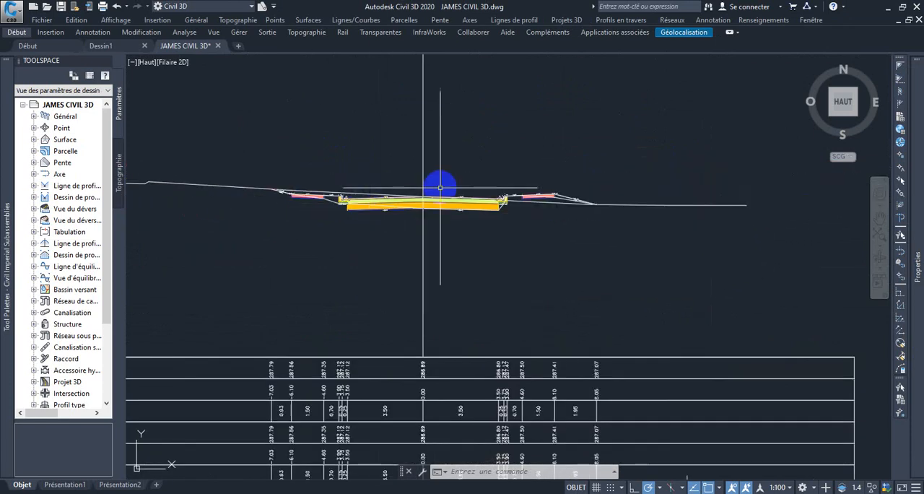
scroll(441, 187, "up", 2)
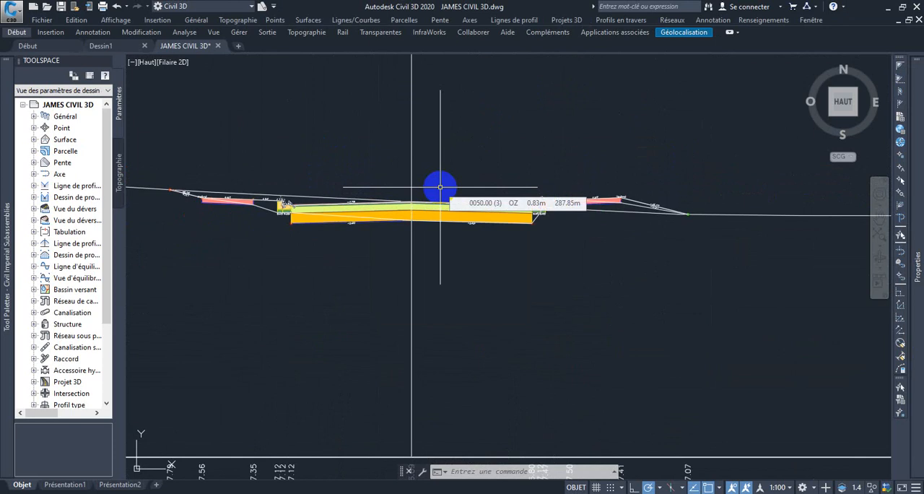
scroll(439, 189, "down", 2)
scroll(660, 243, "down", 4)
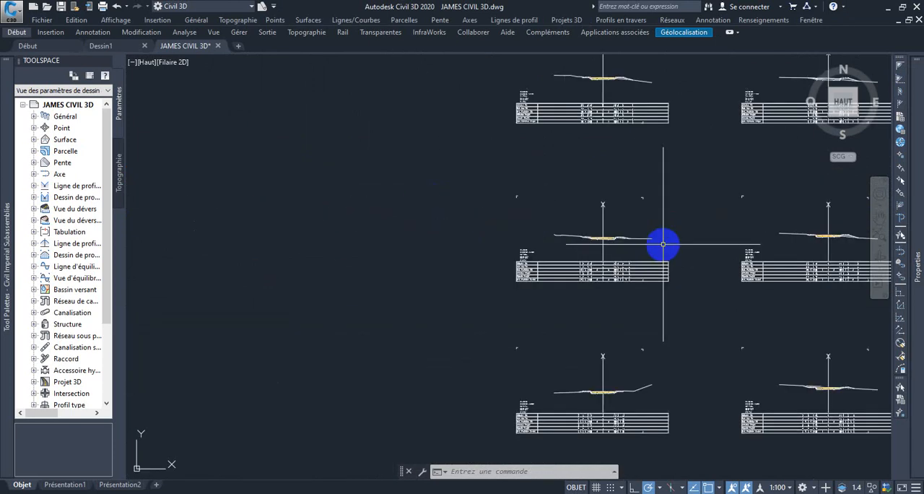
middle_click_drag(660, 243, 292, 223)
scroll(373, 210, "up", 6)
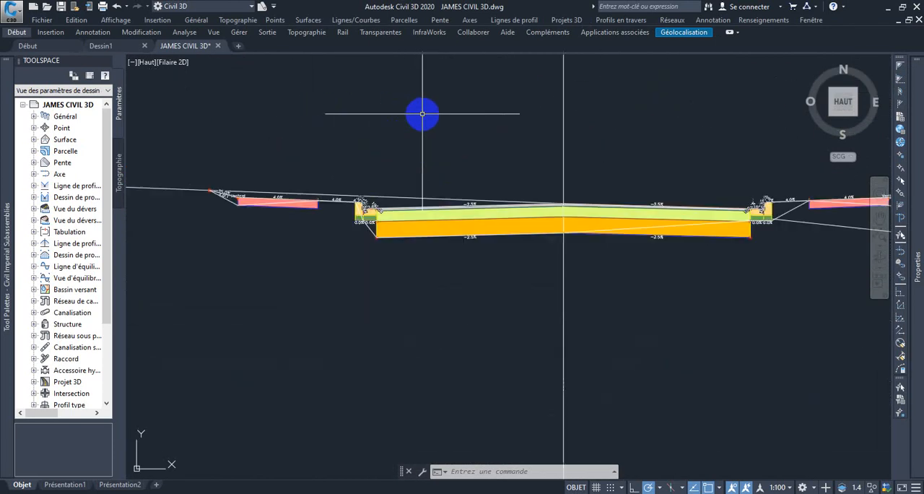
scroll(478, 192, "down", 6)
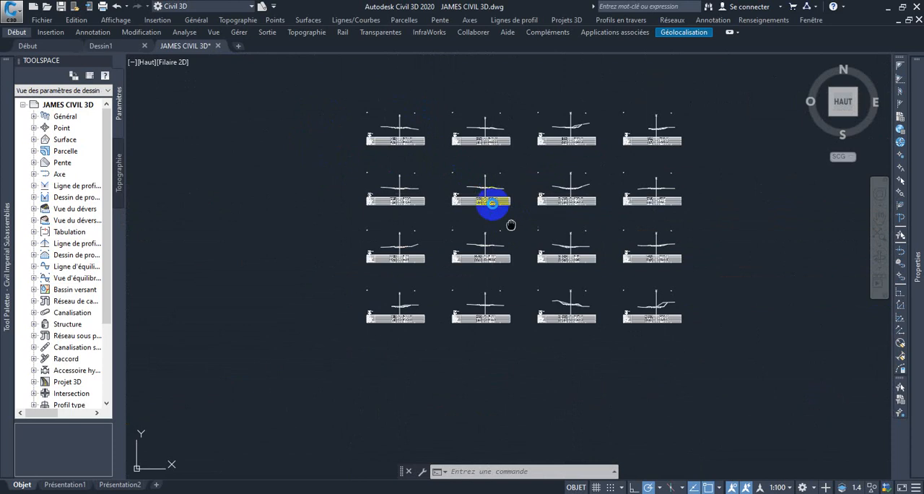
Select the corridor section in the first section view of the bottom row
scroll(433, 249, "up", 6)
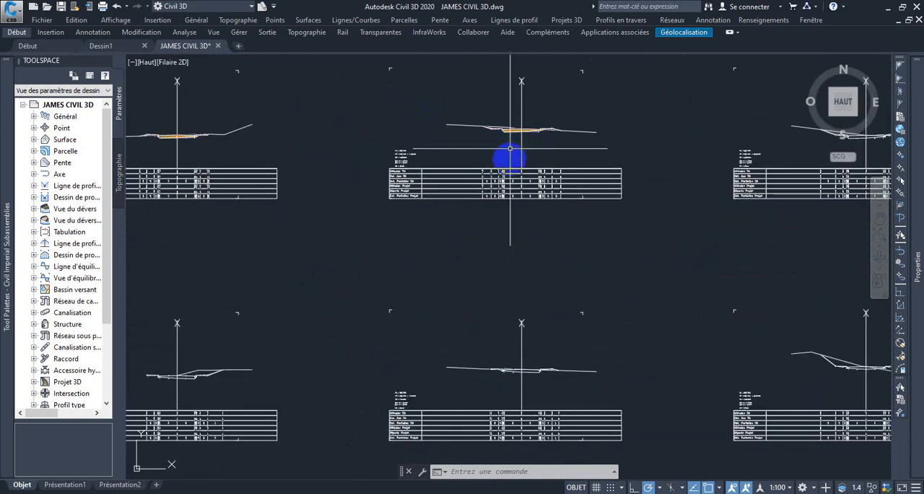
scroll(361, 241, "down", 5)
scroll(438, 221, "up", 5)
scroll(305, 190, "up", 3)
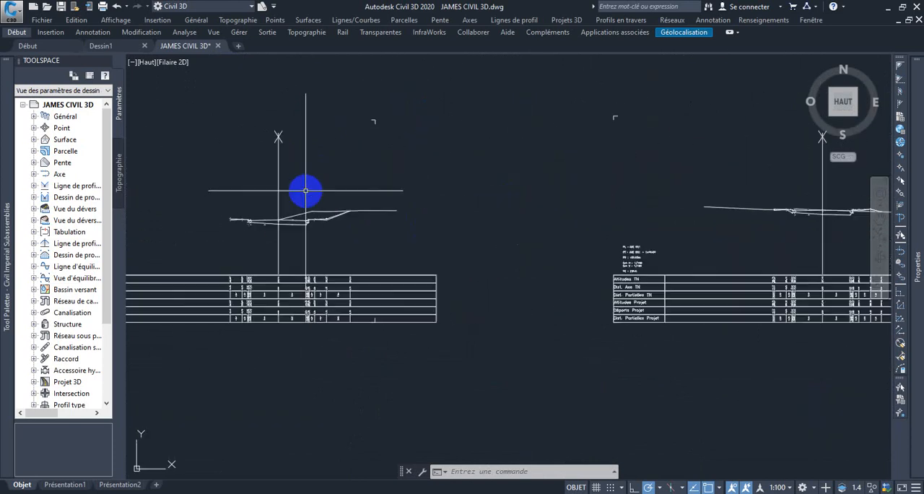
scroll(221, 239, "up", 4)
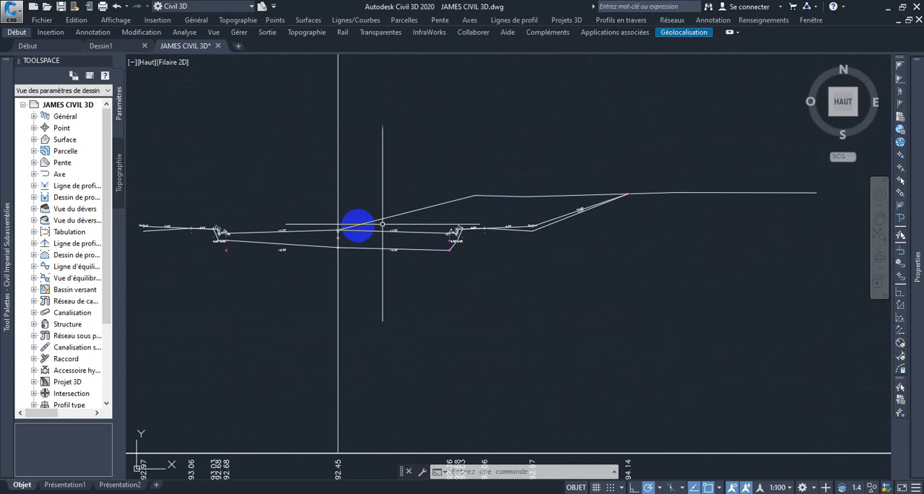
scroll(321, 239, "up", 5)
left_click(420, 181)
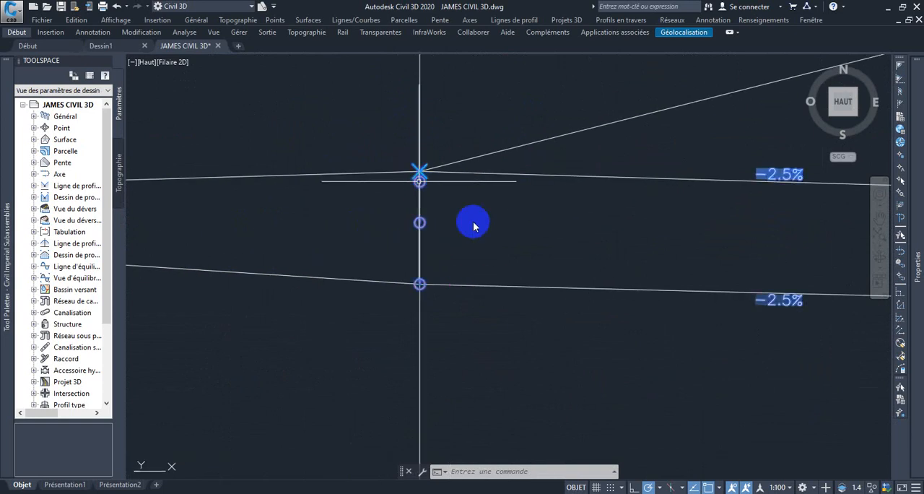
scroll(473, 226, "down", 6)
Add the corridor section of the second section view in the bottom row to the selection
middle_click_drag(547, 244, 267, 231)
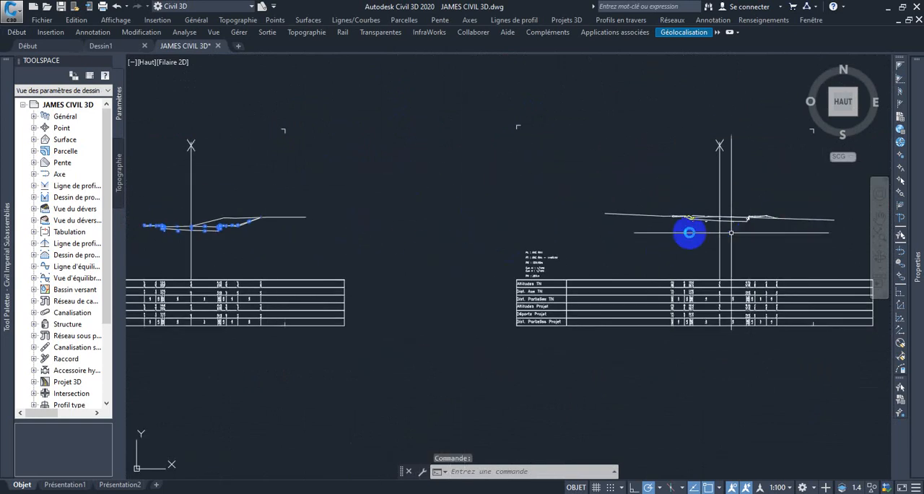
middle_click_drag(690, 233, 594, 211)
scroll(594, 211, "up", 6)
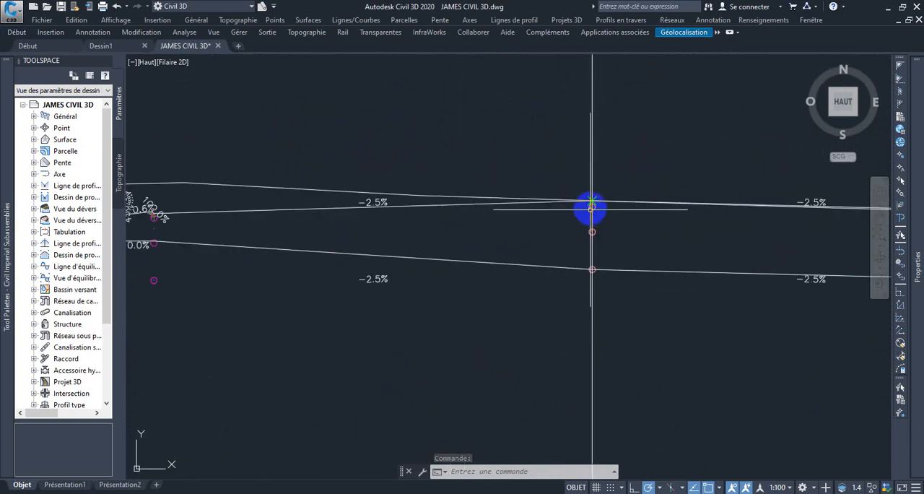
scroll(592, 210, "down", 10)
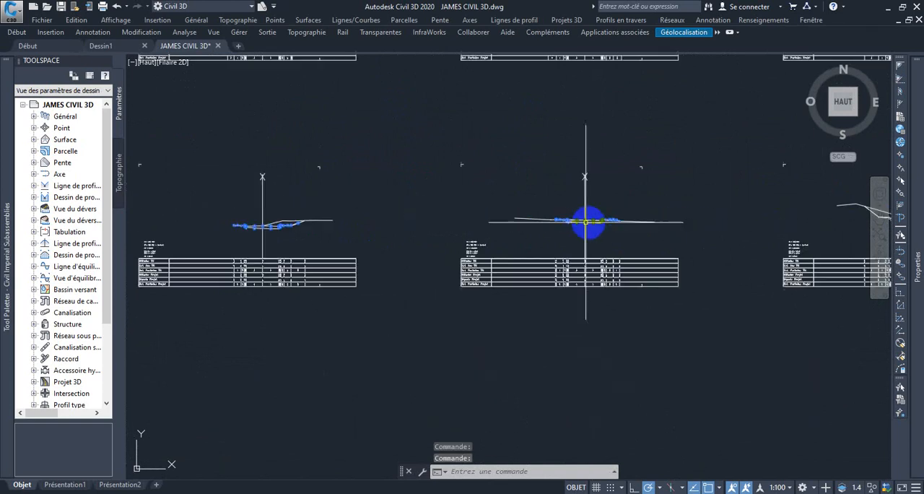
Add the corridor sections of the third and fourth section views in the bottom row to the selection
left_click_drag(663, 214, 587, 209)
scroll(575, 210, "up", 10)
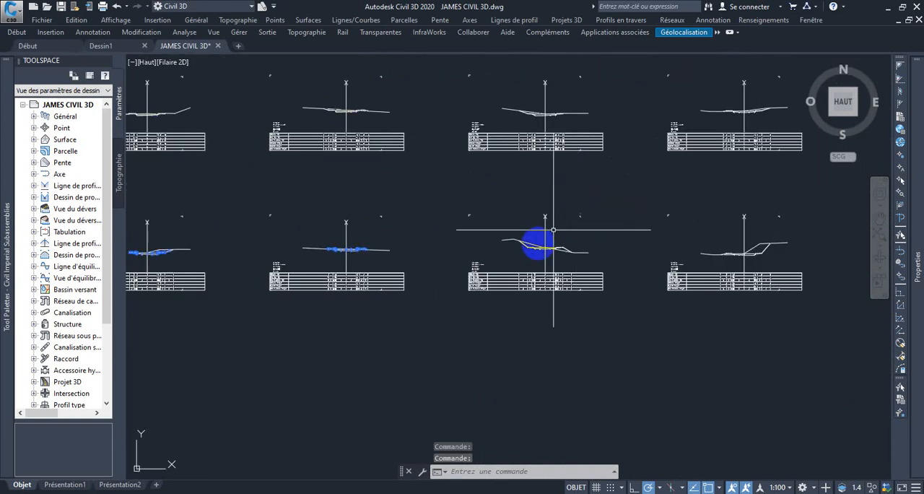
scroll(642, 184, "up", 3)
middle_click_drag(649, 142, 567, 207)
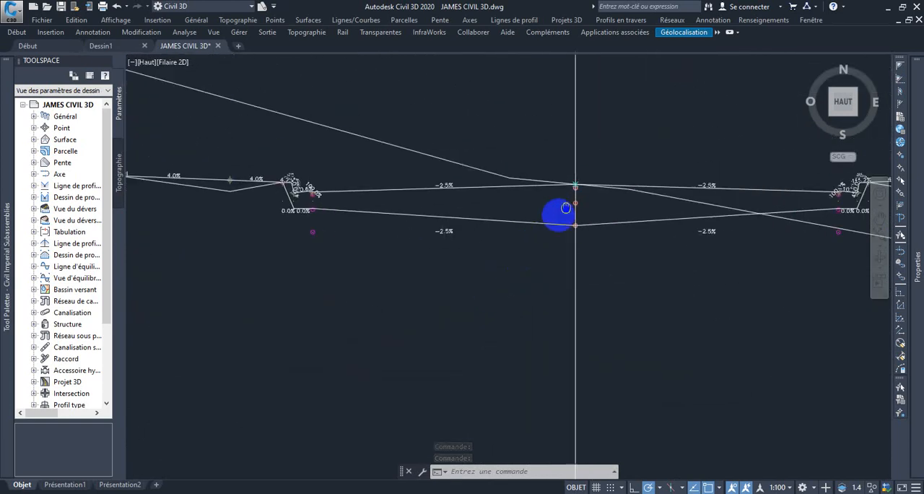
scroll(588, 193, "up", 8)
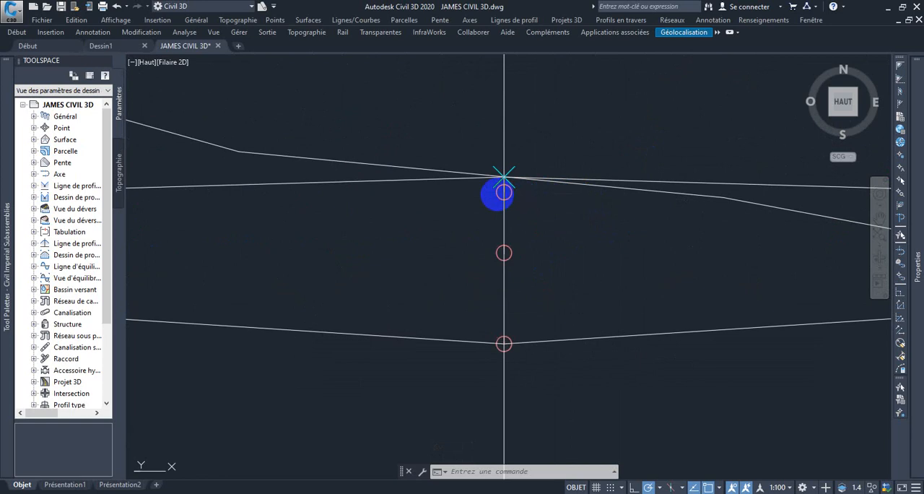
scroll(504, 192, "down", 10)
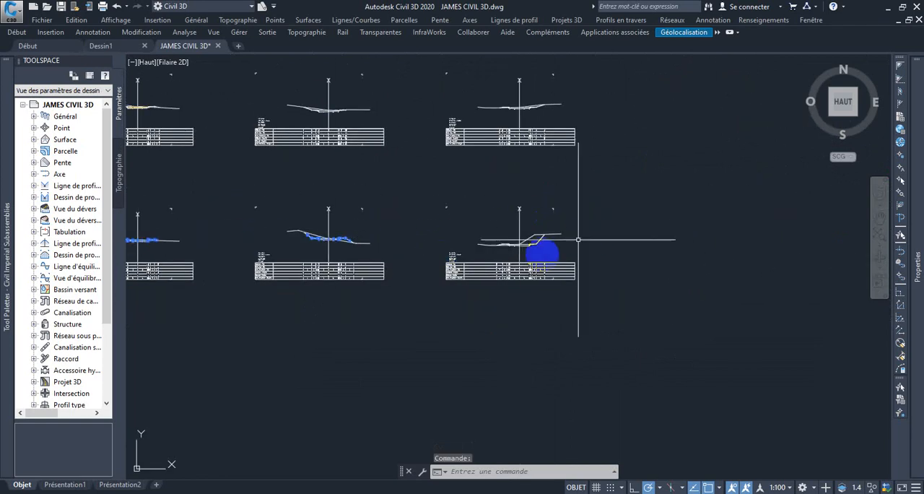
scroll(505, 238, "up", 10)
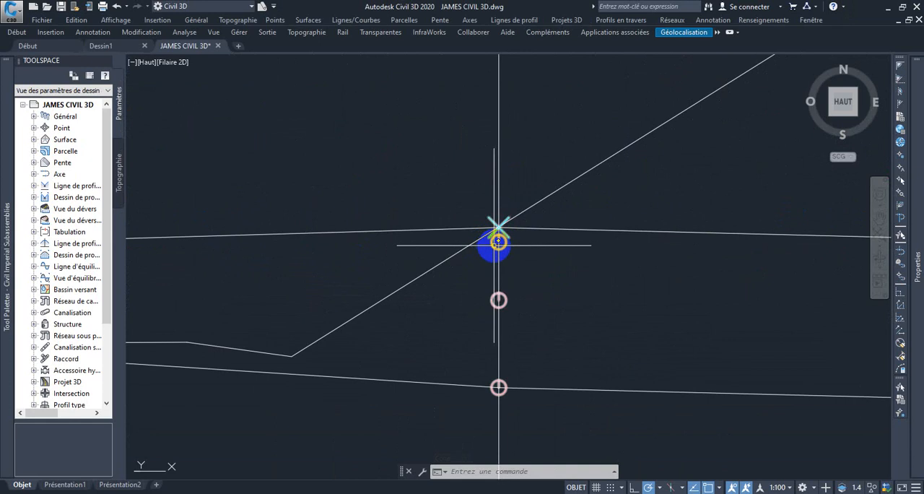
scroll(495, 249, "down", 6)
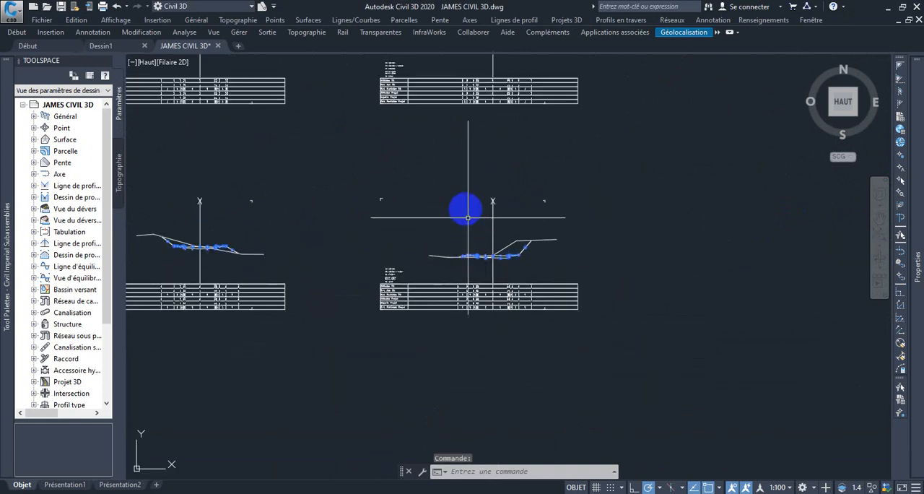
Add the corridor section of the last section view in the row directly above the bottom row to the selection
middle_click_drag(466, 208, 509, 353)
scroll(506, 191, "up", 4)
scroll(576, 191, "up", 6)
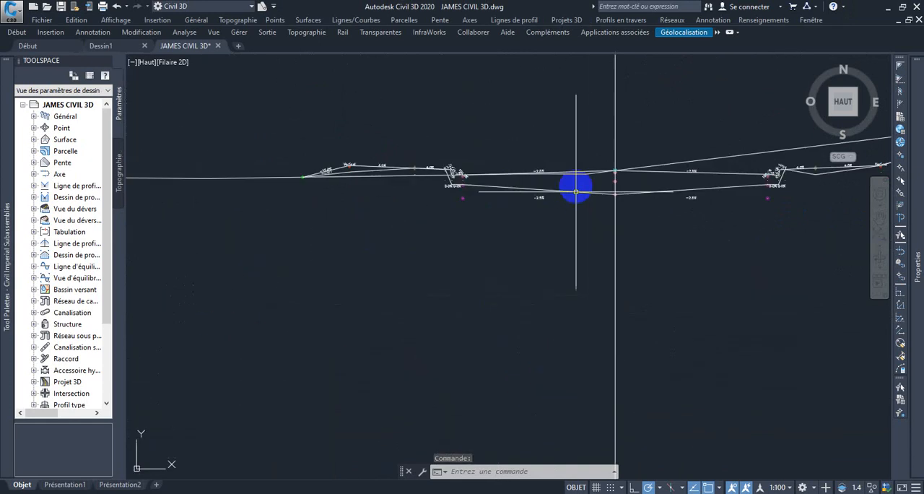
scroll(670, 171, "up", 5)
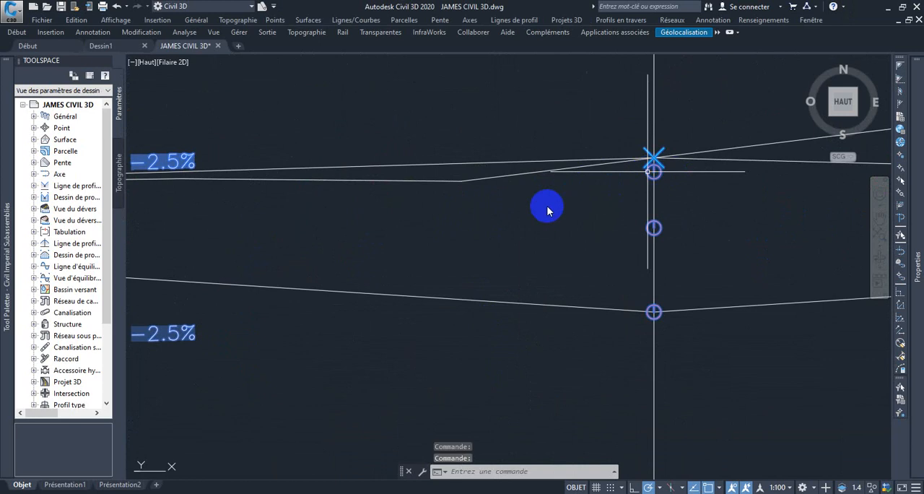
scroll(547, 210, "down", 12)
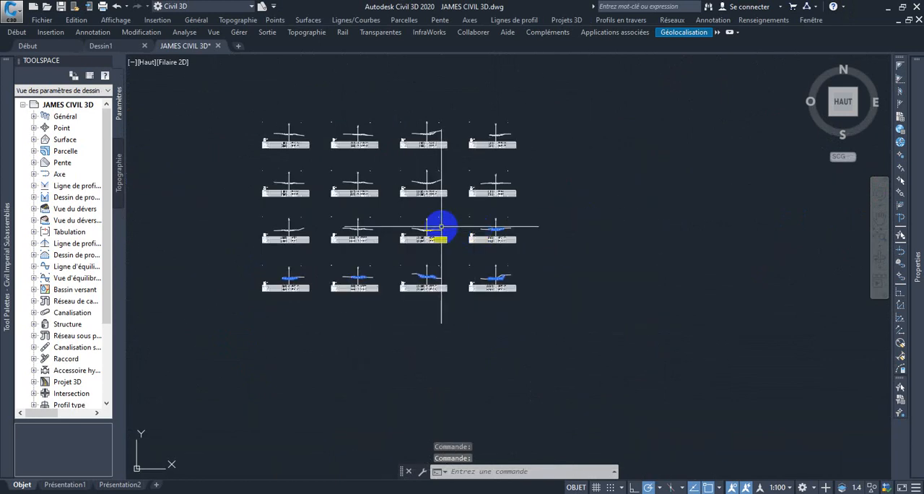
Add the corridor section of the third section view in the row above the bottom row to the selection
scroll(442, 227, "up", 10)
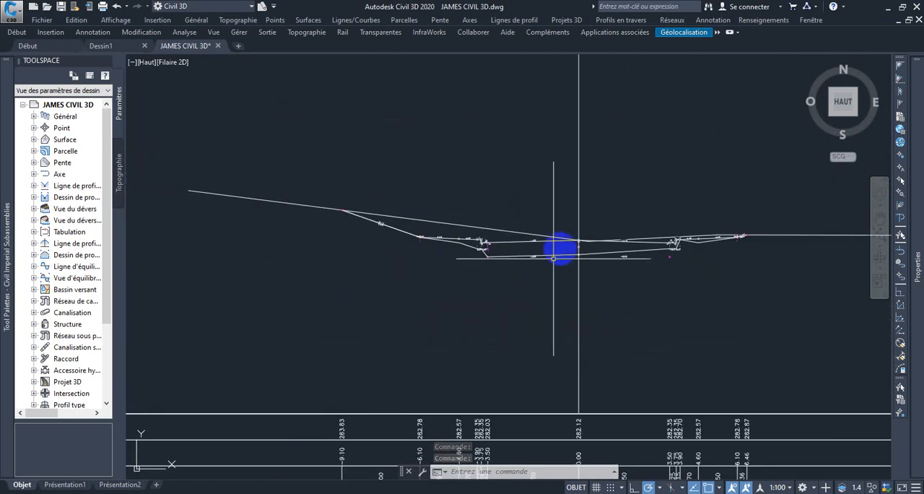
scroll(608, 227, "up", 6)
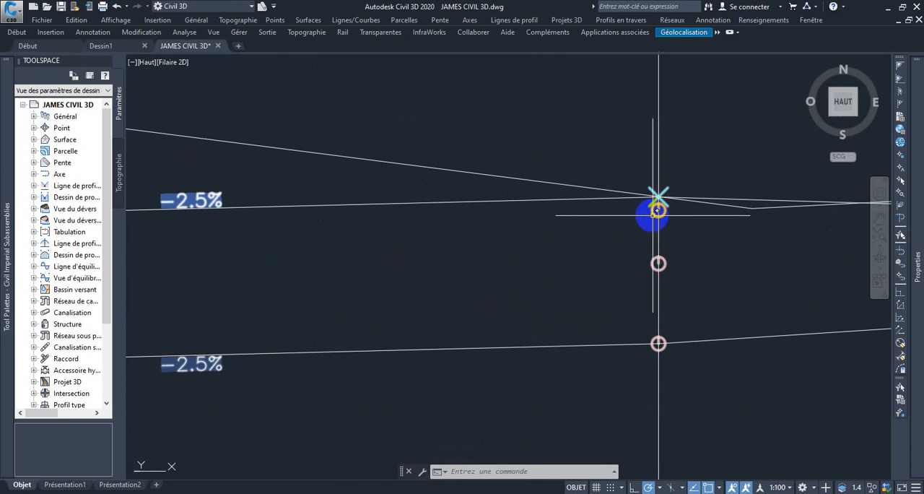
scroll(541, 239, "down", 7)
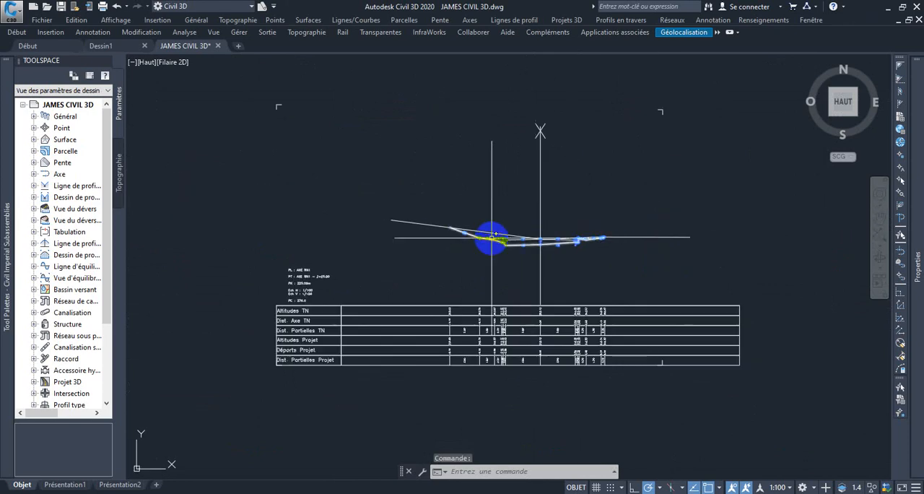
Add the corridor section of the third section view in the second row from the top to the selection
scroll(567, 261, "down", 4)
scroll(487, 258, "up", 5)
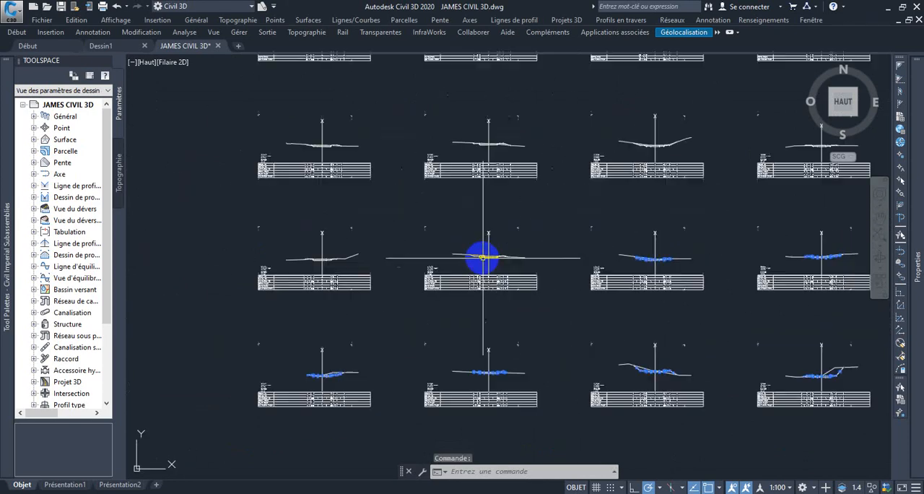
scroll(495, 258, "down", 6)
scroll(523, 253, "up", 7)
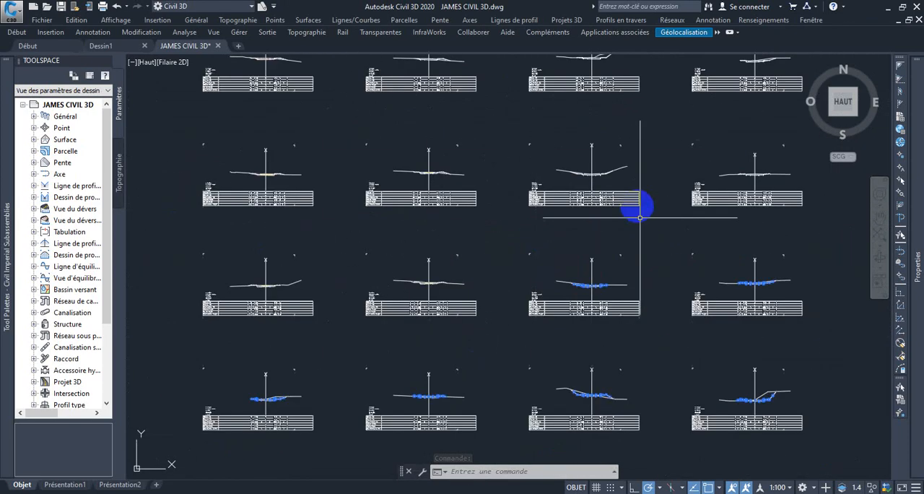
scroll(517, 132, "up", 6)
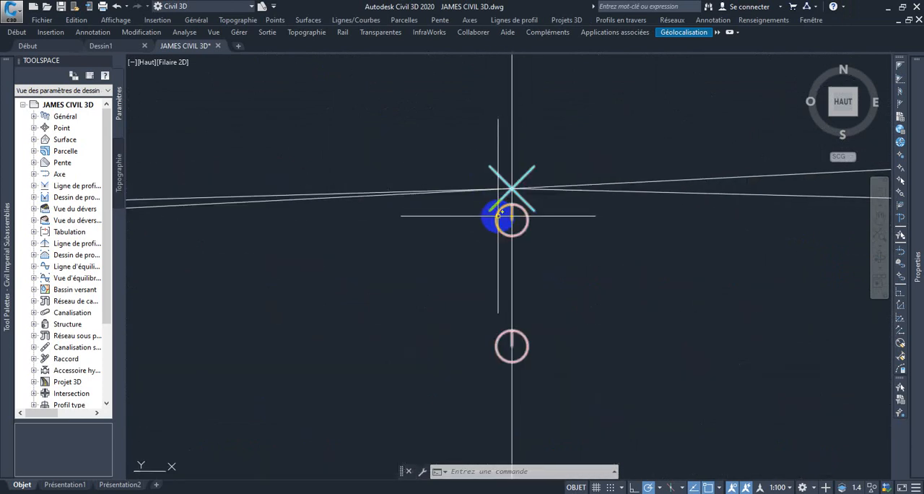
scroll(498, 215, "down", 8)
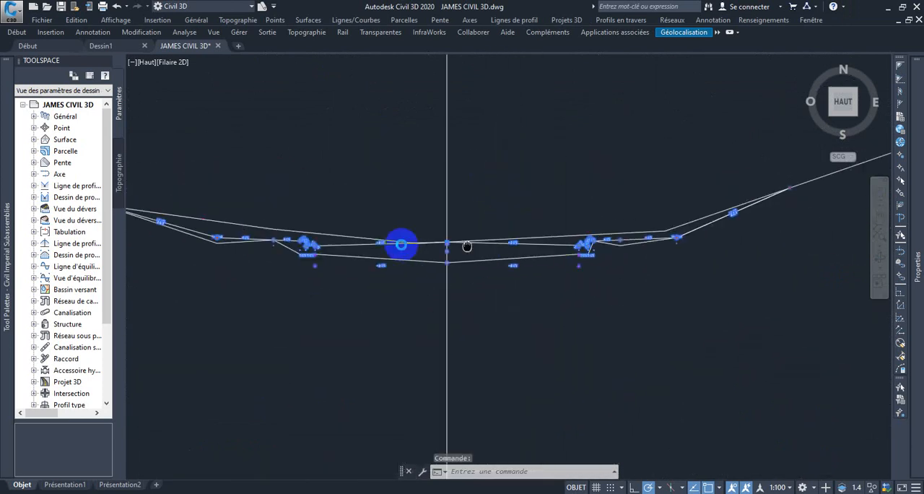
Add the corridor section of the fourth section view in the second row from the top to the selection
scroll(701, 210, "down", 5)
scroll(592, 227, "up", 3)
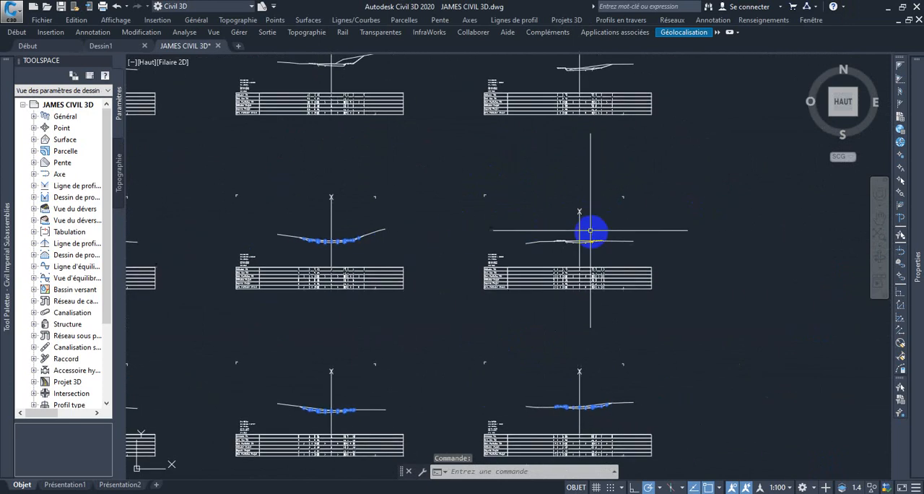
scroll(563, 243, "up", 8)
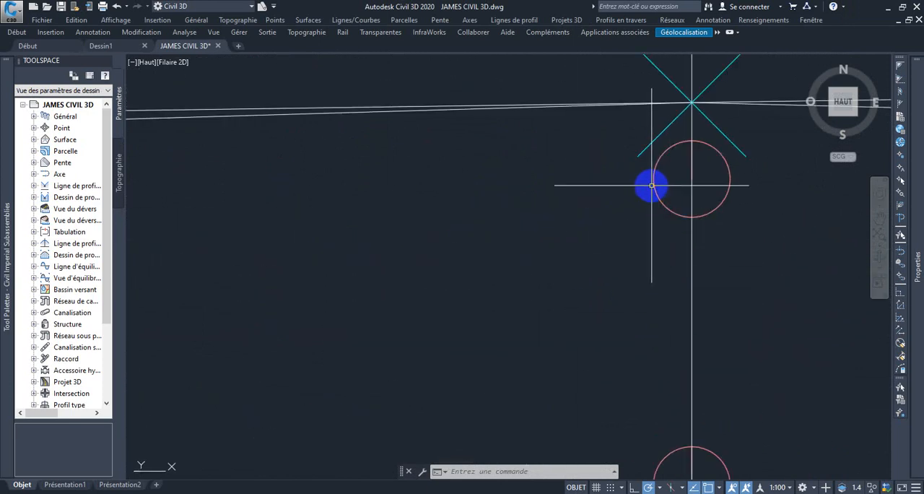
scroll(602, 213, "down", 7)
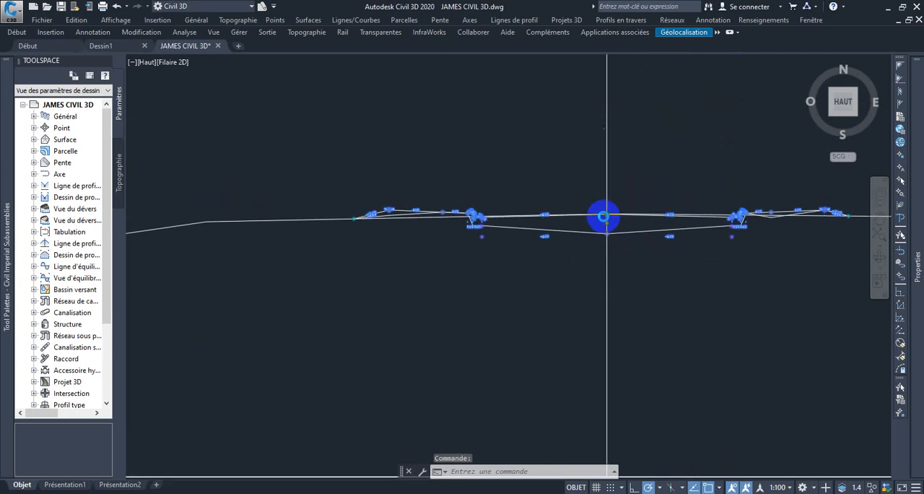
Add the corridor section of the AXE RN1 3+58.37 section view, last in the top row, to the selection
scroll(603, 216, "down", 4)
scroll(637, 138, "up", 4)
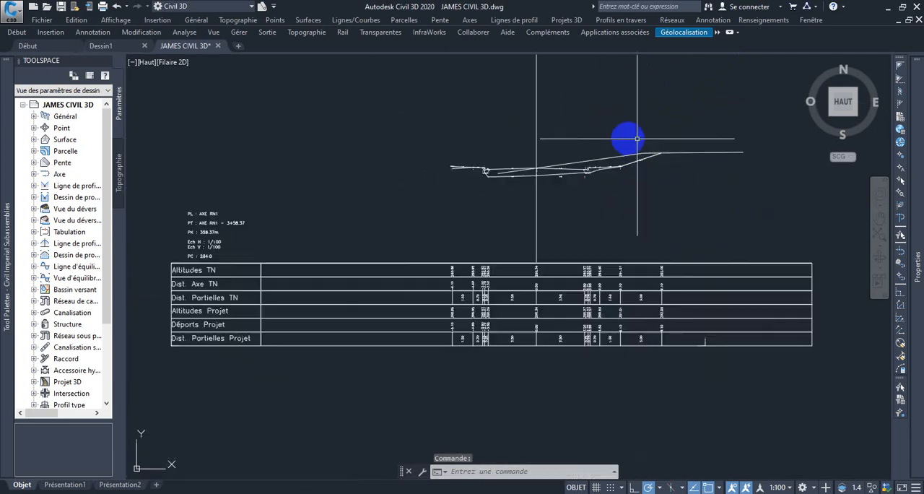
scroll(637, 138, "up", 3)
scroll(473, 230, "up", 2)
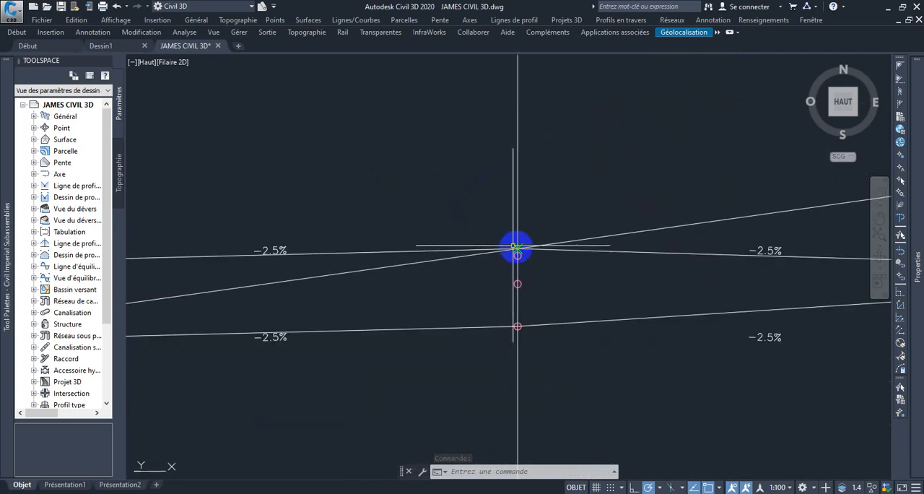
scroll(504, 262, "up", 3)
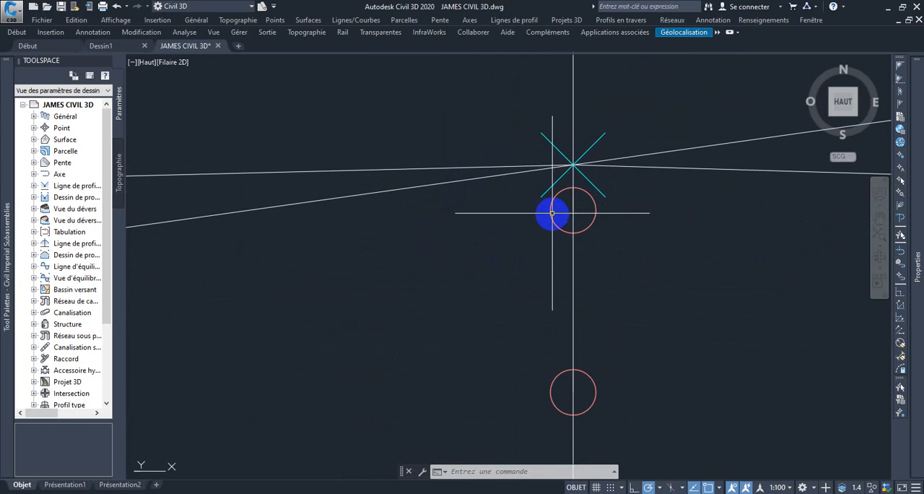
scroll(489, 246, "down", 6)
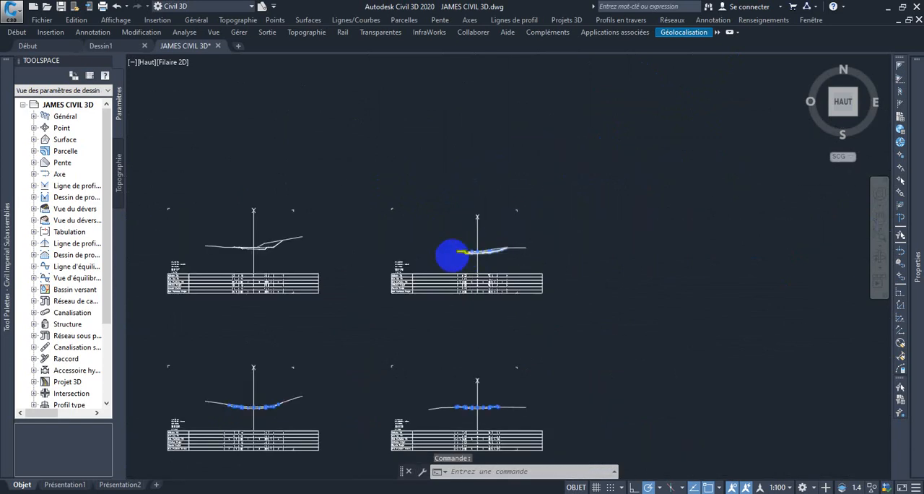
Add the corridor section of the second section view in the top row to the selection
scroll(310, 264, "down", 3)
scroll(210, 238, "up", 3)
scroll(511, 268, "up", 5)
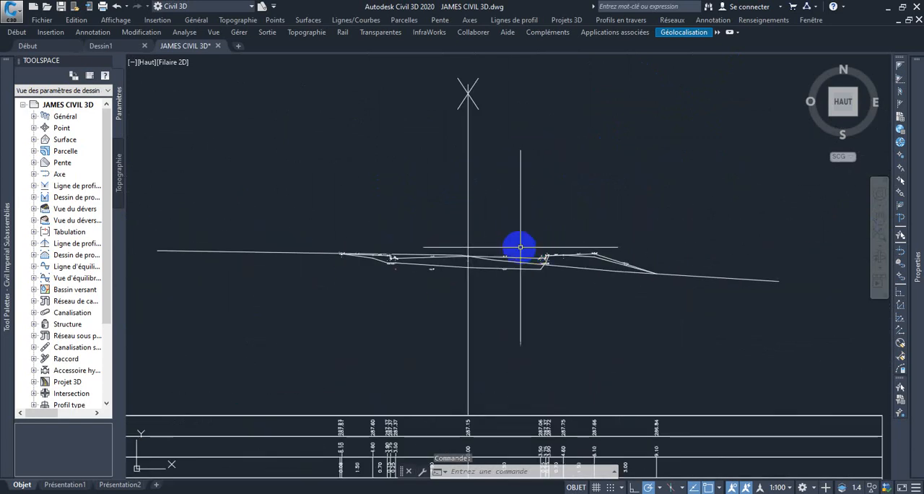
scroll(478, 181, "up", 5)
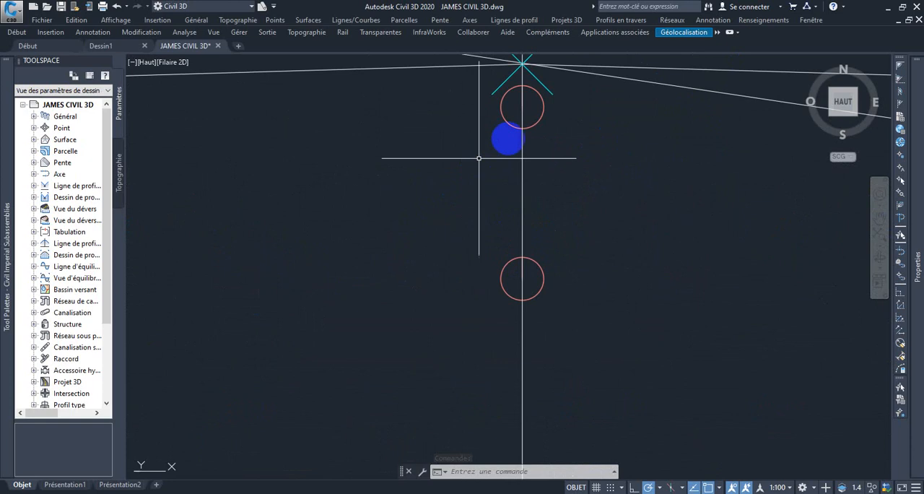
scroll(477, 194, "down", 8)
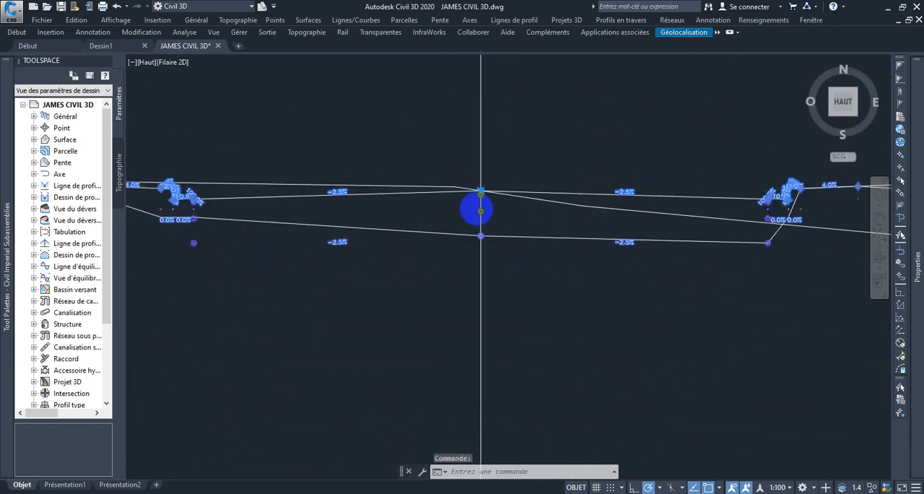
Set the style of the ten selected corridor sections to 4_Profils en travers hachures
scroll(479, 303, "up", 4)
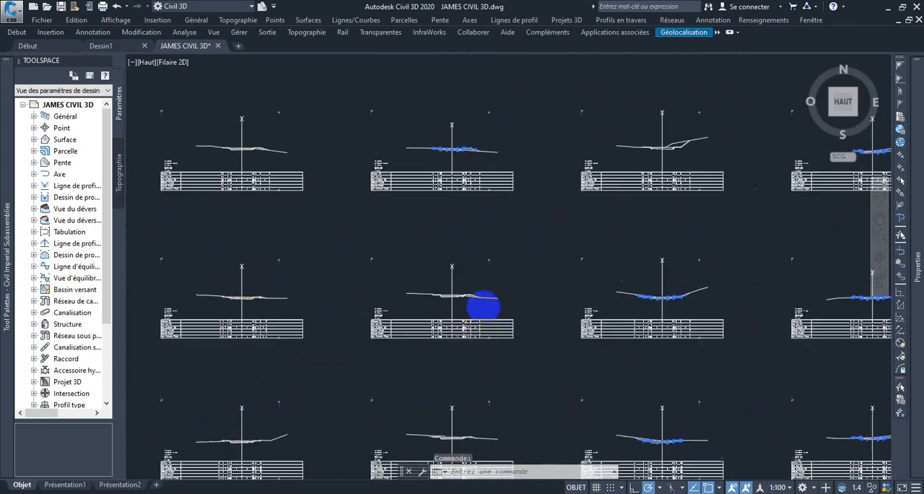
scroll(491, 305, "down", 6)
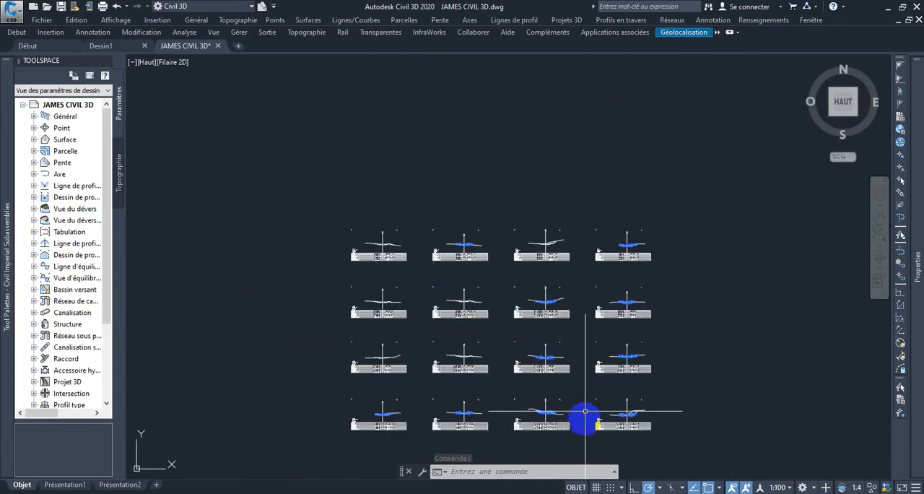
scroll(583, 419, "up", 4)
mouse_move(915, 112)
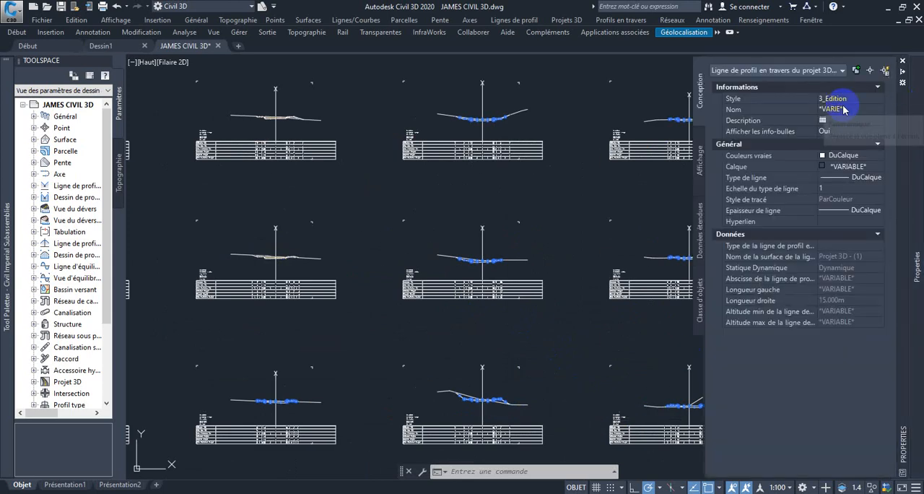
left_click(878, 99)
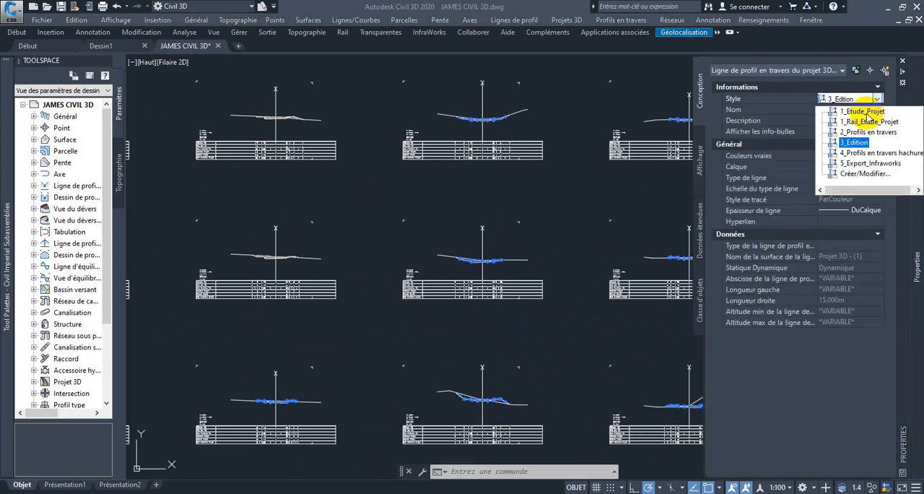
left_click(848, 152)
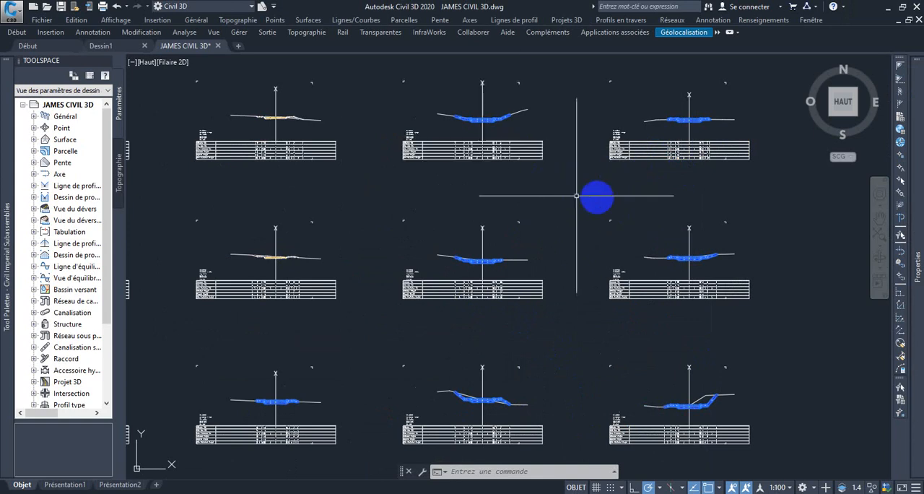
mouse_move(916, 82)
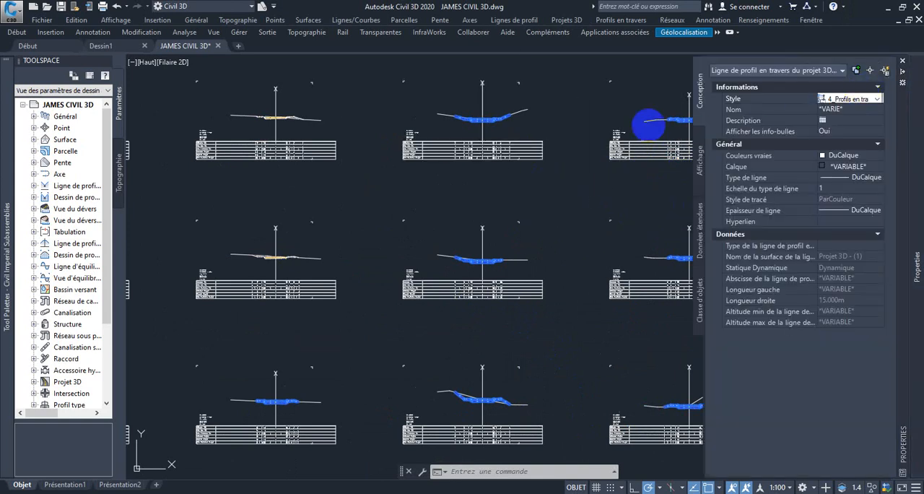
Clear the selection and inspect the hatching on the restyled corridor sections across the section views
key("Escape")
scroll(487, 120, "up", 11)
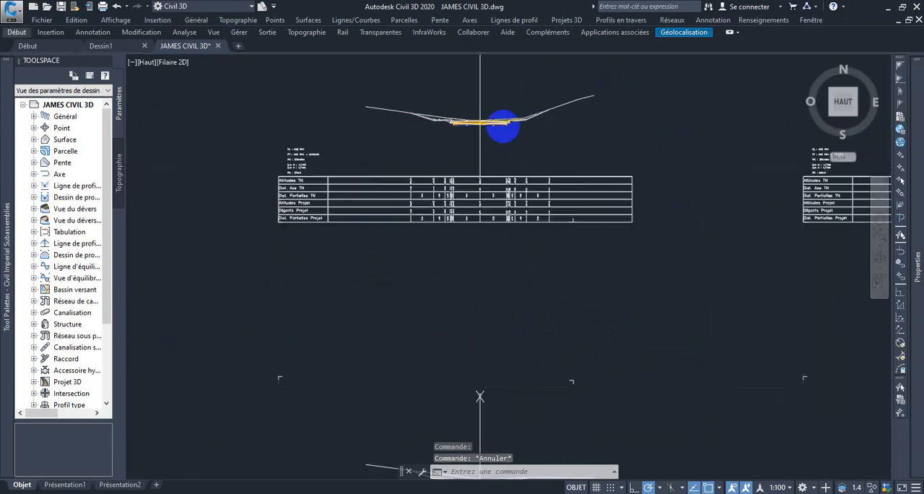
scroll(498, 139, "down", 7)
scroll(510, 174, "down", 4)
scroll(495, 289, "up", 7)
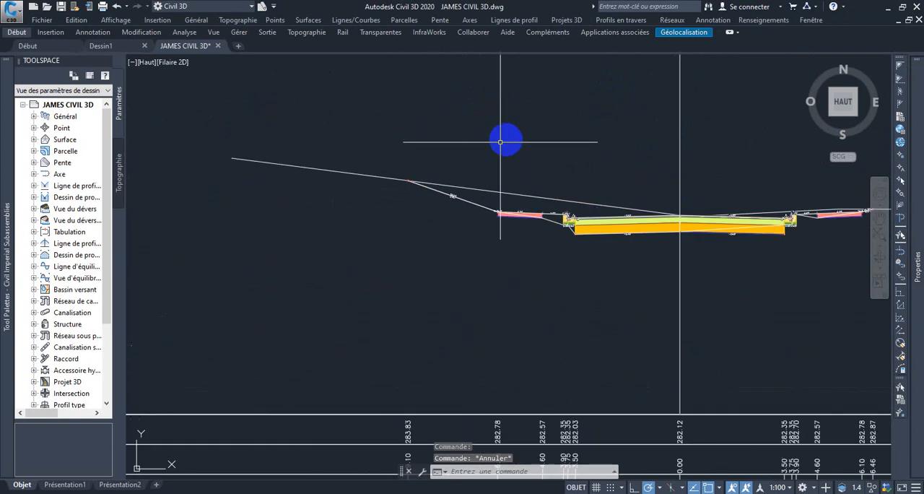
scroll(610, 191, "down", 5)
scroll(615, 201, "down", 5)
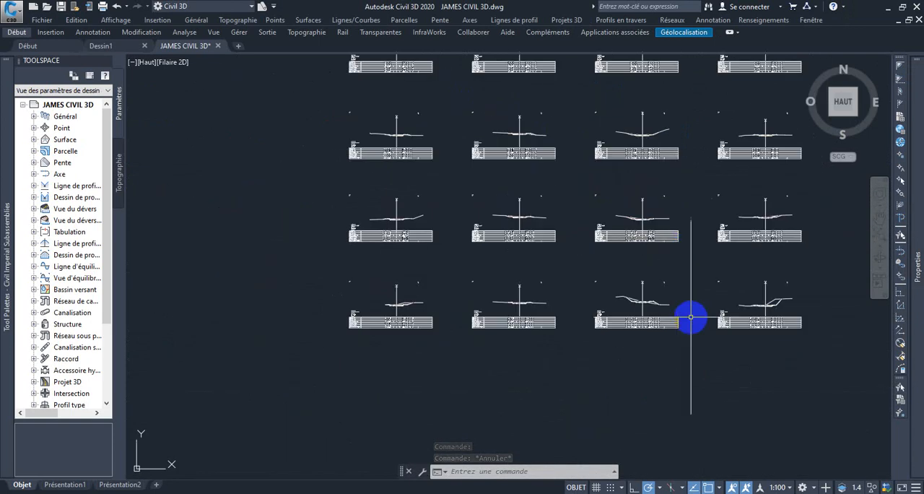
scroll(636, 289, "up", 8)
scroll(426, 224, "down", 8)
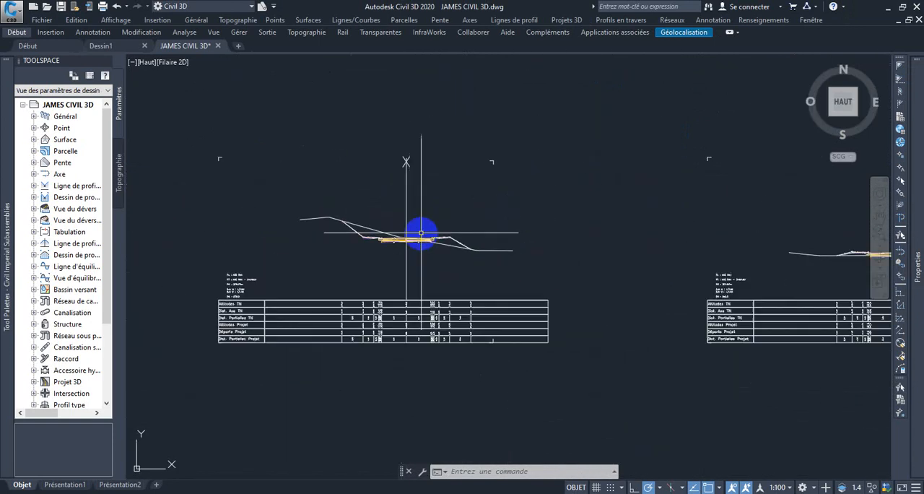
Examine the header and the TN elevation and distance rows of the AXE RN1 2+00.00 section view's data band
scroll(389, 289, "up", 5)
scroll(405, 323, "up", 10)
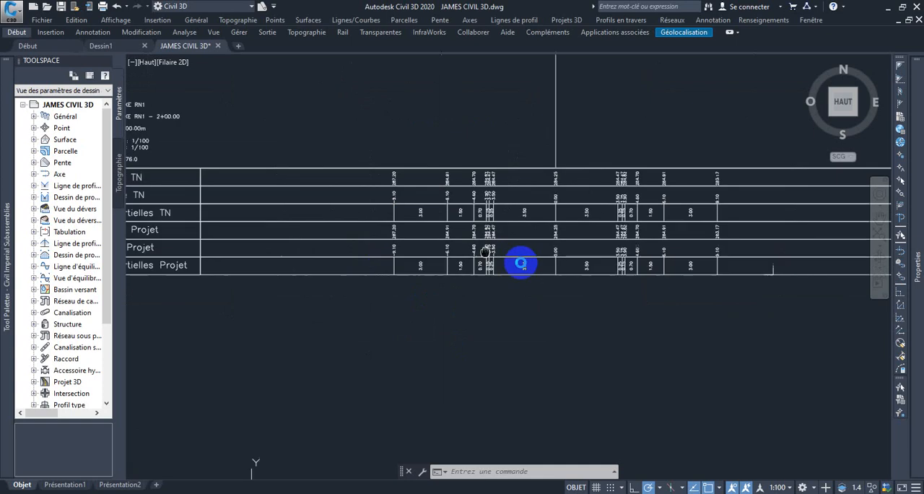
scroll(337, 230, "down", 6)
scroll(276, 227, "up", 5)
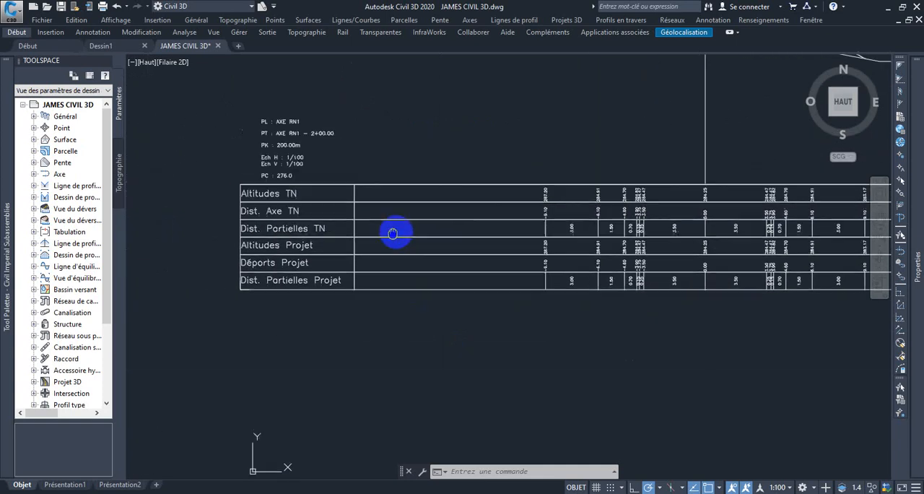
scroll(308, 215, "up", 2)
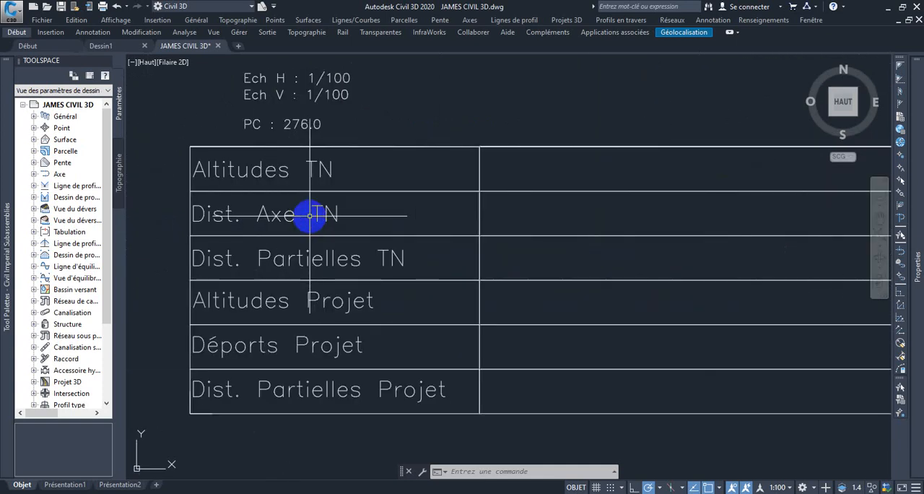
scroll(313, 209, "down", 5)
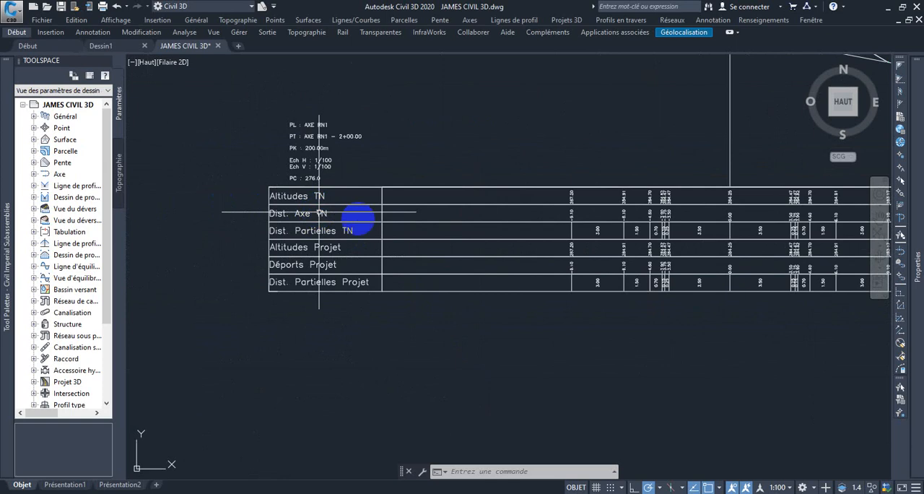
scroll(412, 212, "up", 4)
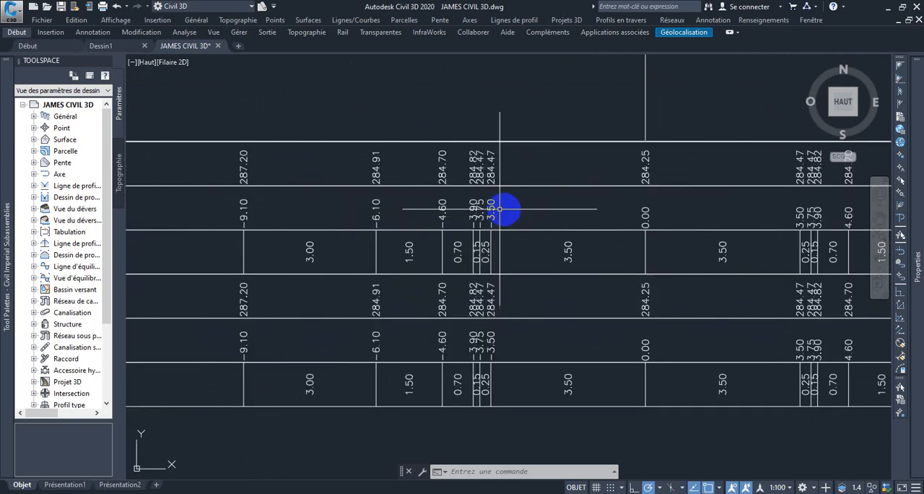
middle_click_drag(506, 208, 923, 204)
scroll(631, 206, "down", 4)
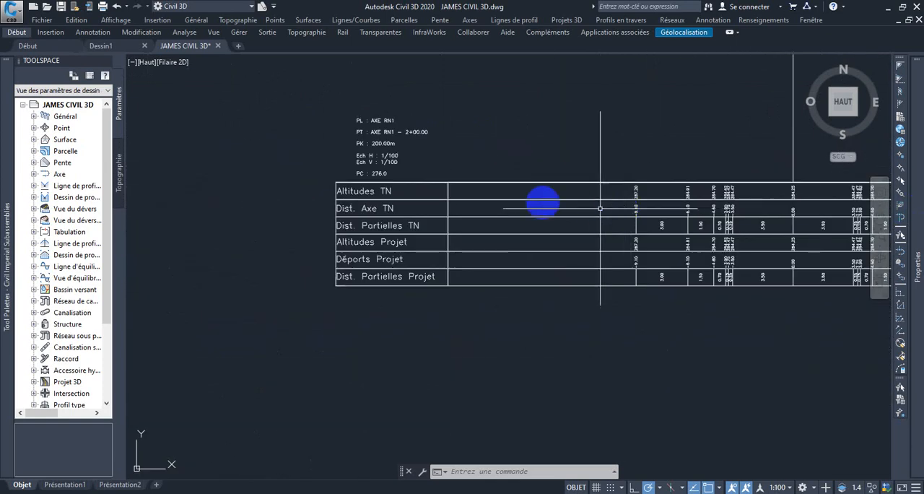
Examine the Altitudes Projet, Déports Projet and Dist. Partielles Projet rows in the AXE RN1 2+00.00 section view's data band
scroll(471, 198, "up", 2)
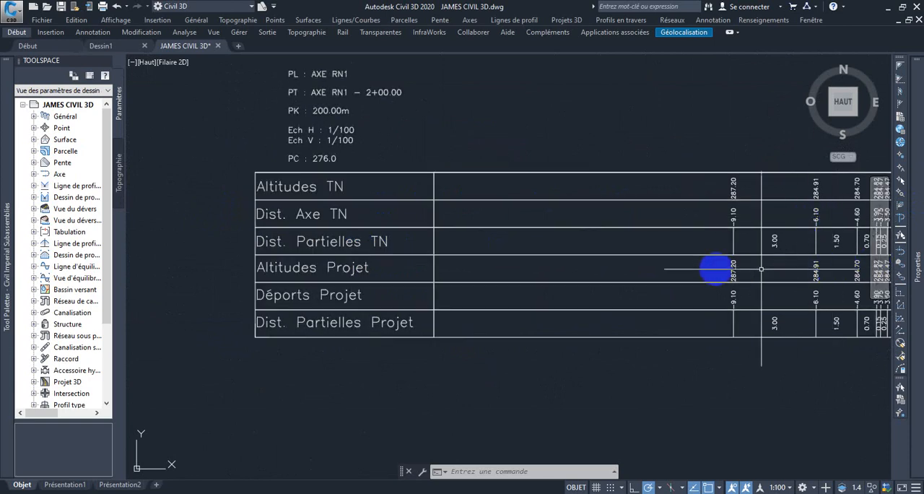
scroll(735, 268, "up", 4)
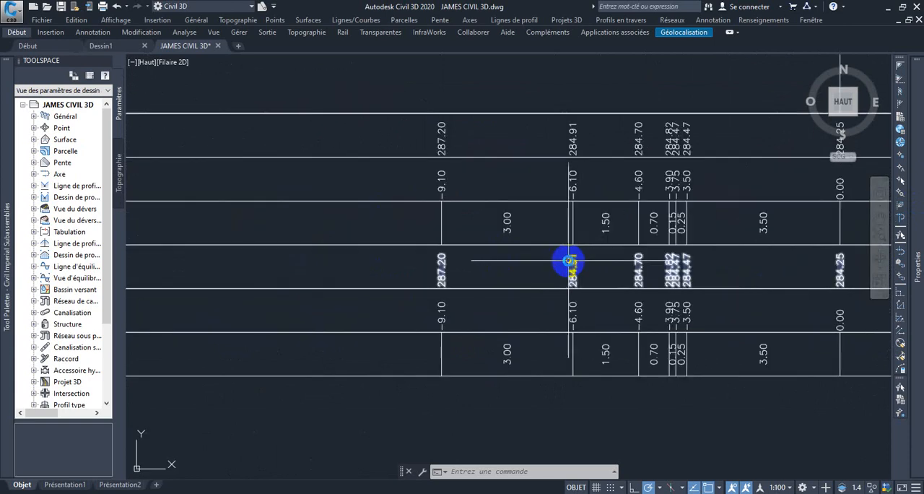
scroll(563, 249, "down", 4)
scroll(451, 258, "down", 3)
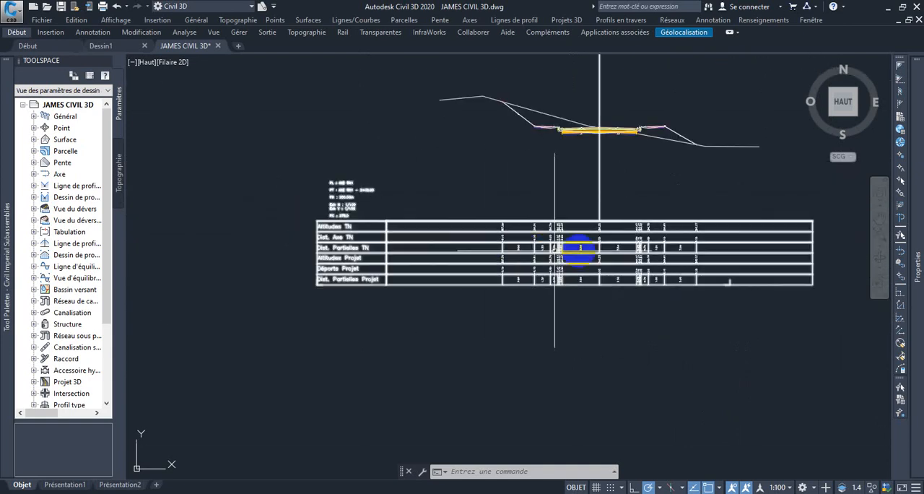
scroll(620, 251, "up", 2)
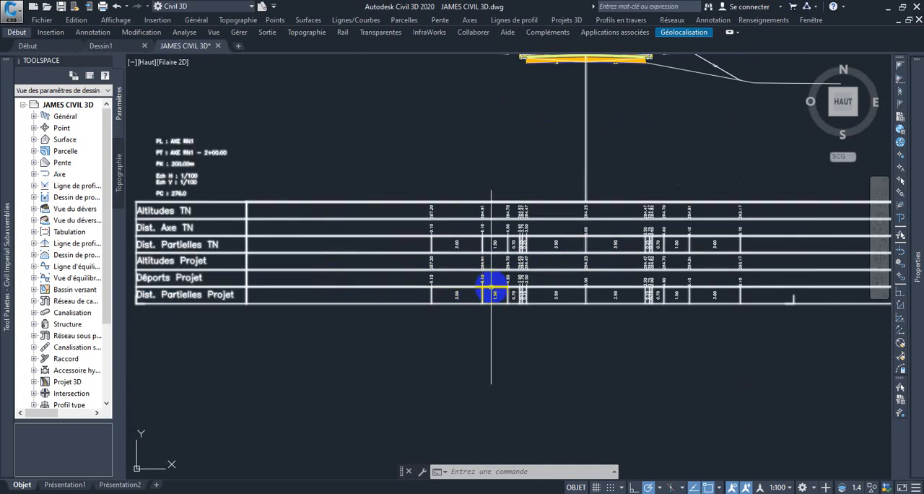
scroll(493, 283, "up", 4)
scroll(654, 282, "down", 4)
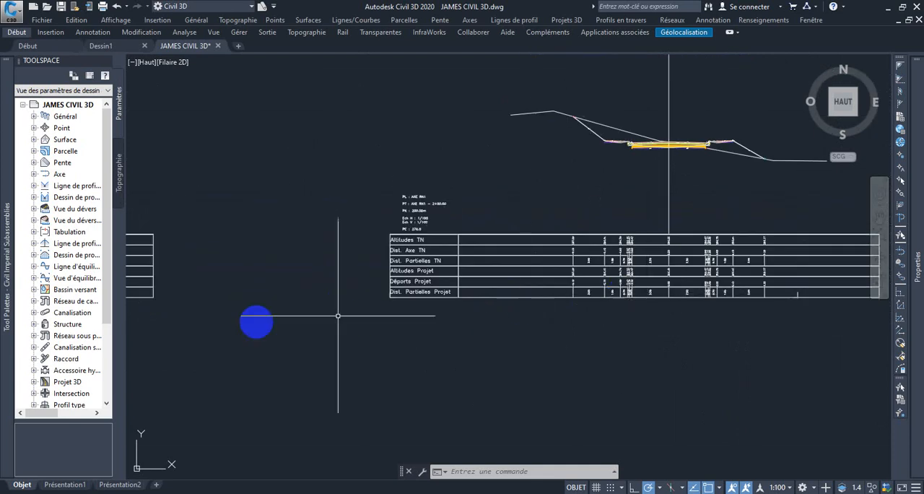
scroll(690, 276, "up", 2)
scroll(689, 276, "down", 5)
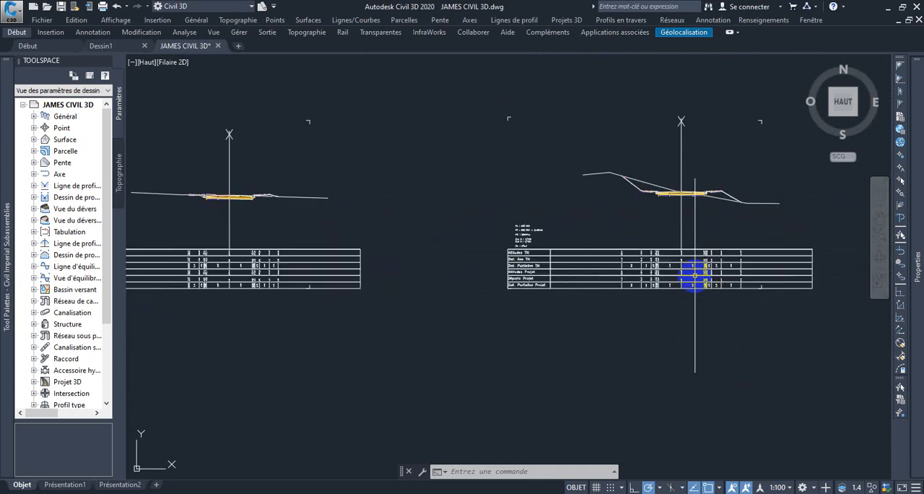
Inspect the hatched pavement layers and side slopes of a corridor section in the second column of section views
scroll(399, 166, "down", 2)
scroll(412, 145, "up", 5)
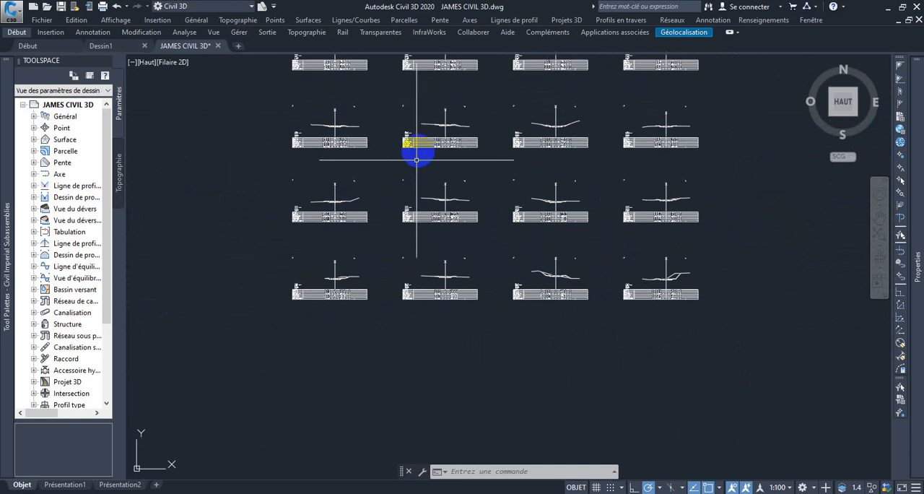
scroll(522, 150, "up", 3)
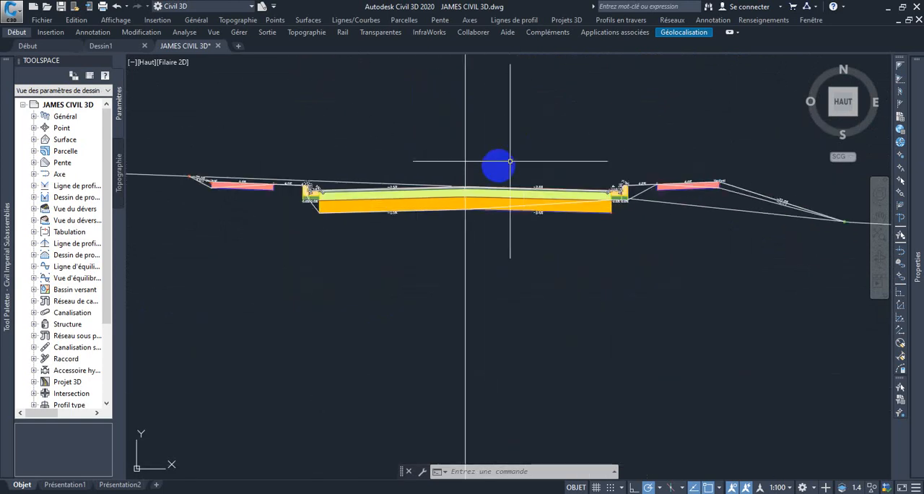
scroll(465, 189, "down", 2)
scroll(463, 195, "down", 5)
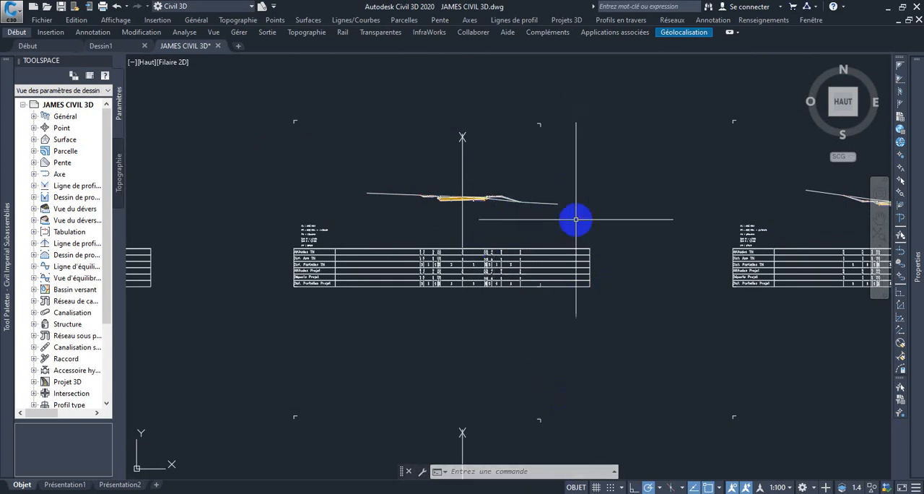
scroll(578, 225, "down", 4)
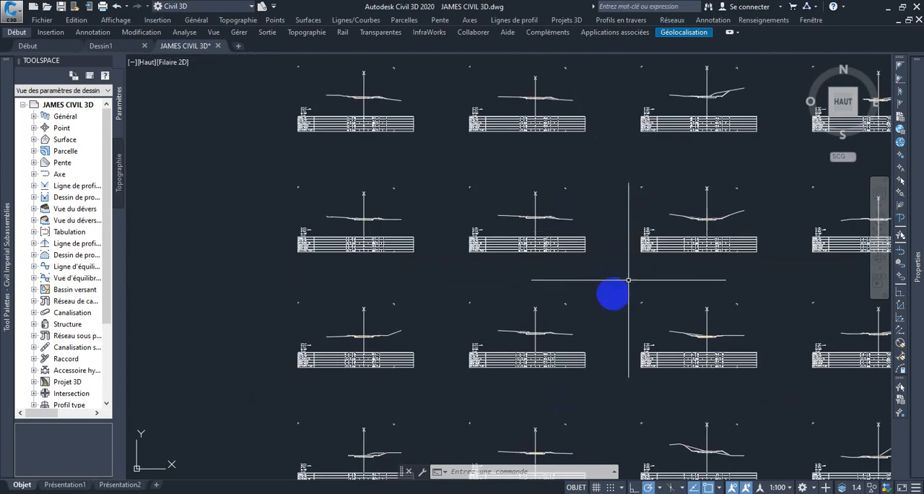
scroll(553, 257, "down", 3)
scroll(490, 223, "up", 4)
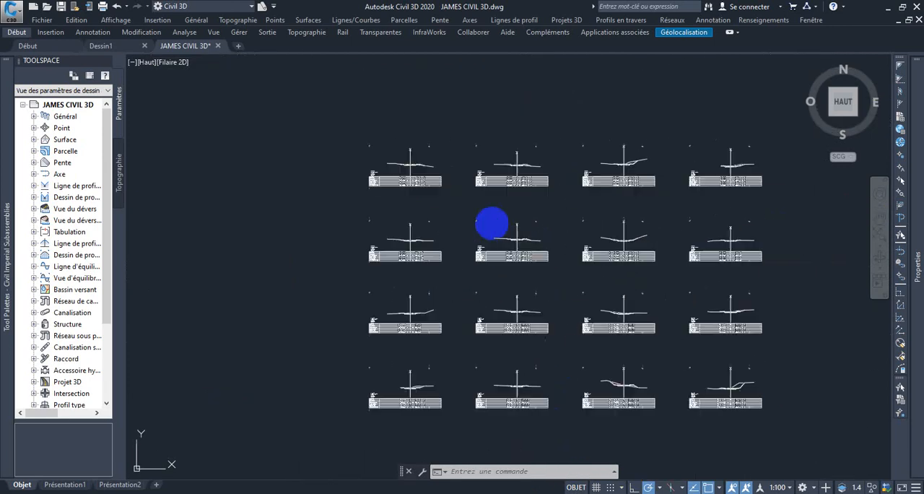
Review the overall row and column layout of all the section views created along AXE RN1
middle_click_drag(494, 223, 439, 209)
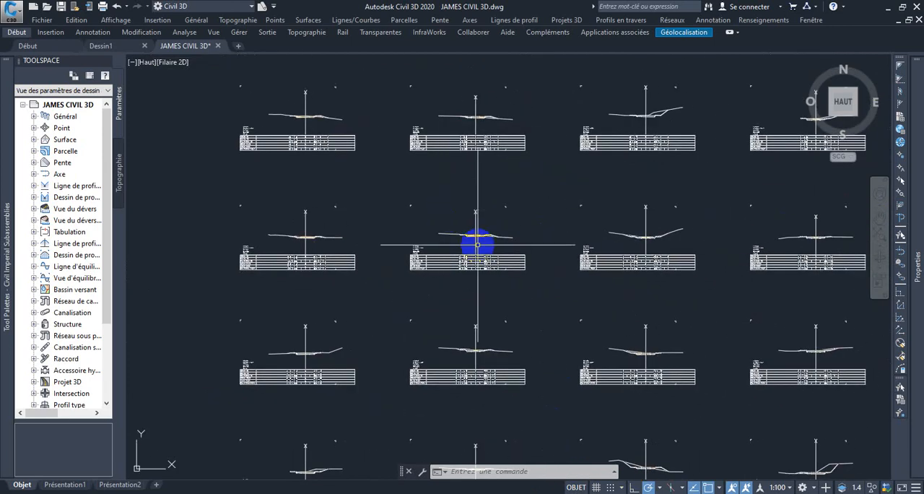
mouse_move(477, 245)
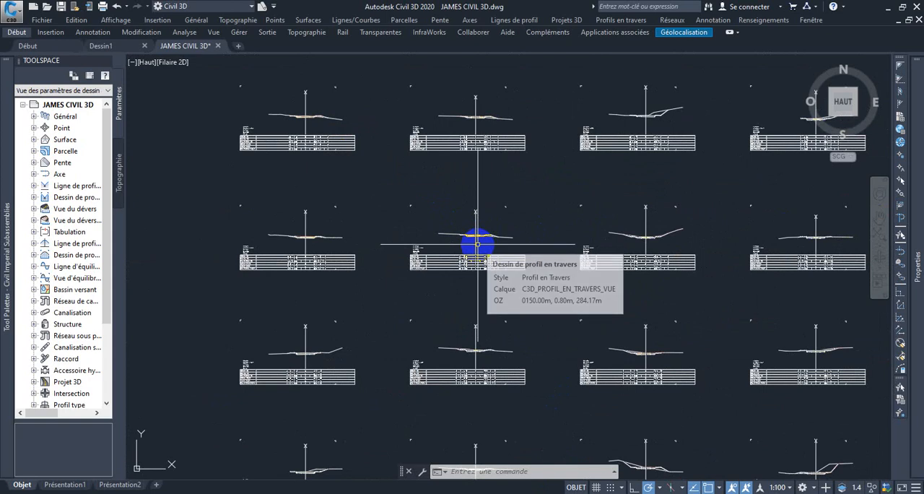
scroll(455, 241, "down", 4)
scroll(417, 242, "down", 4)
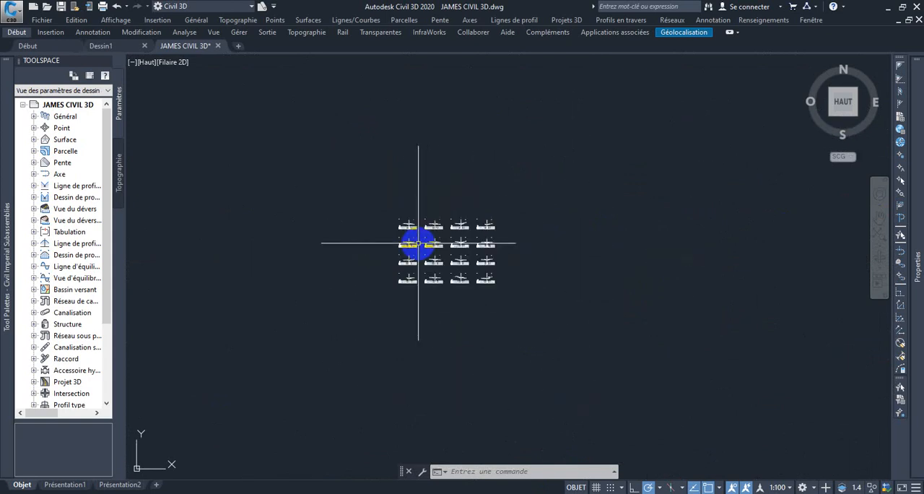
middle_click_drag(417, 242, 566, 236)
scroll(474, 240, "down", 2)
scroll(474, 241, "up", 10)
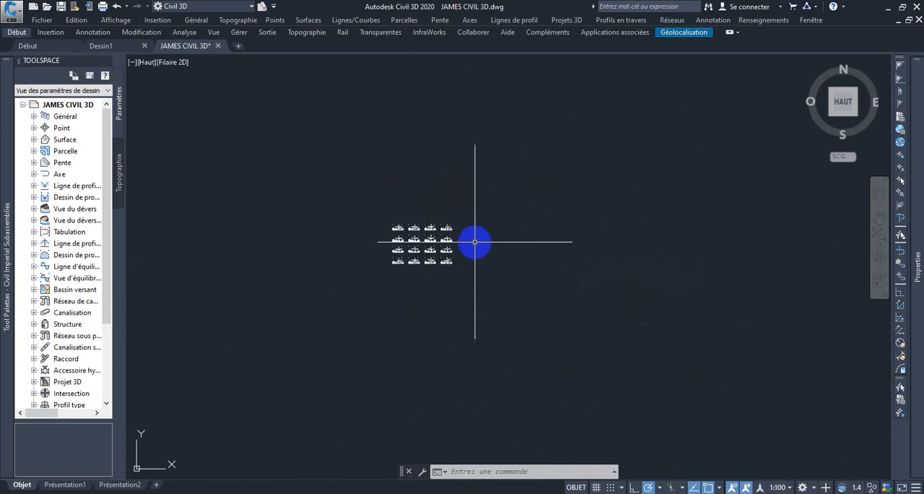
scroll(376, 231, "up", 2)
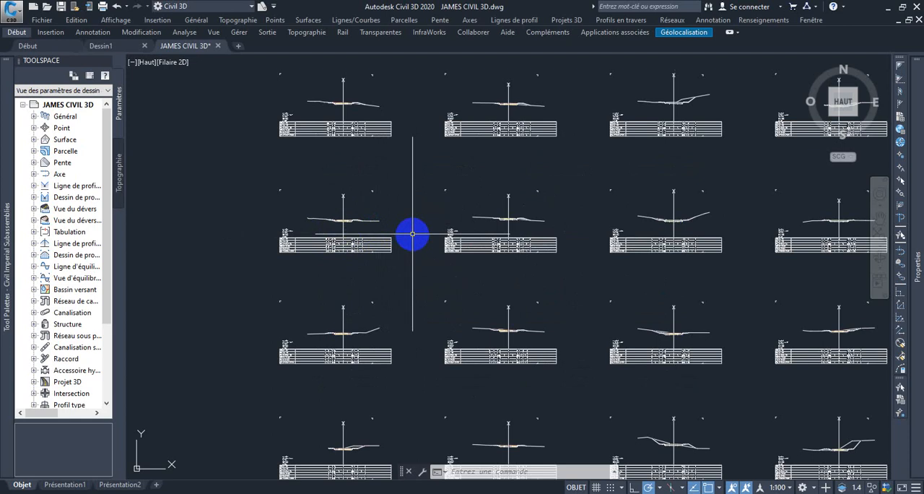
Inspect individual hatched corridor sections in the first two columns, including the section view at station 0075.00
scroll(334, 101, "up", 2)
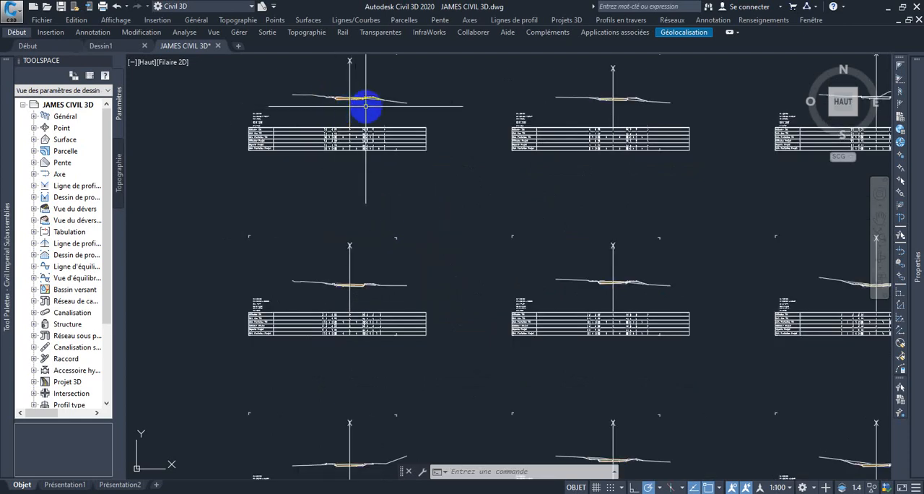
scroll(353, 96, "up", 5)
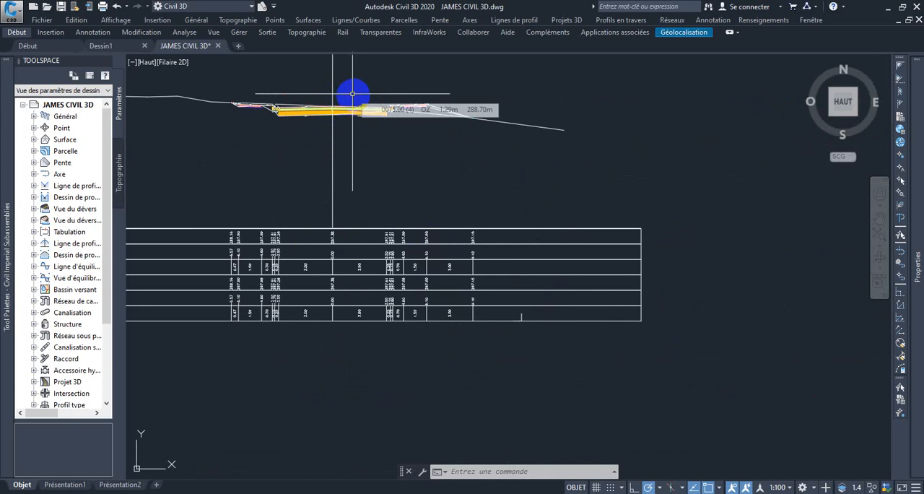
scroll(355, 97, "down", 1)
scroll(364, 112, "down", 2)
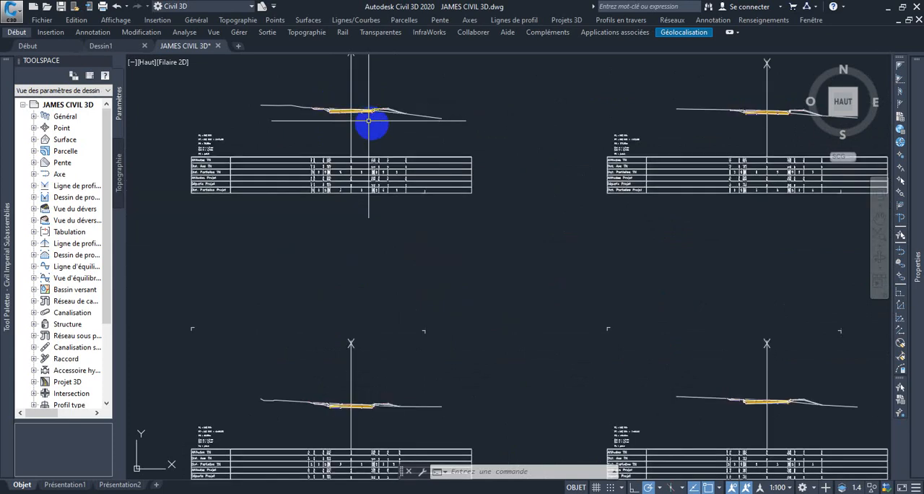
scroll(423, 206, "down", 5)
middle_click_drag(416, 216, 375, 184)
scroll(476, 241, "up", 2)
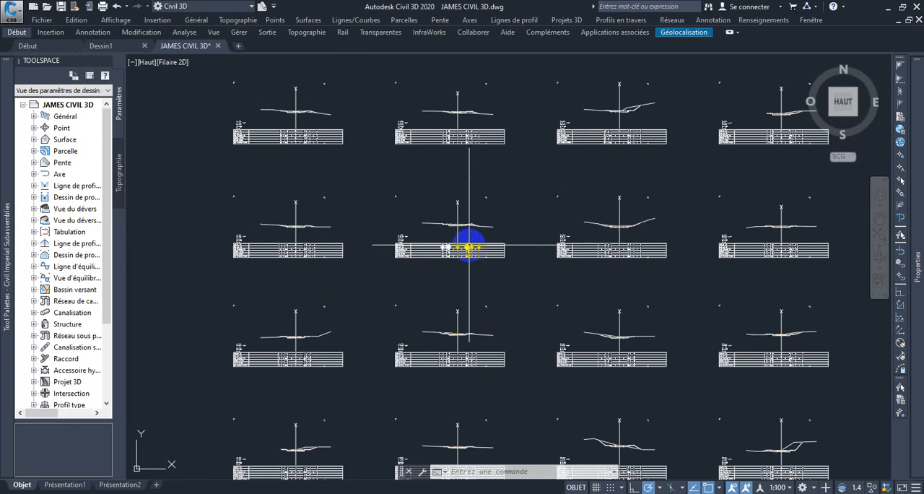
scroll(394, 211, "up", 2)
scroll(449, 220, "up", 6)
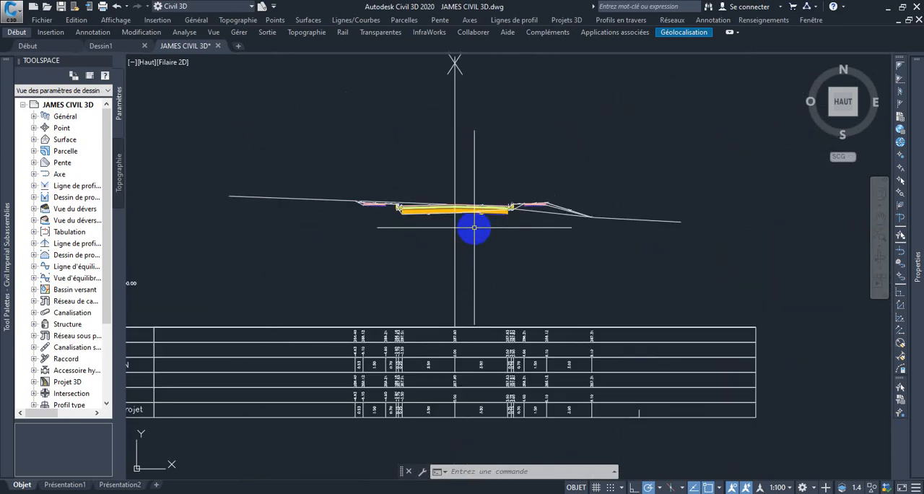